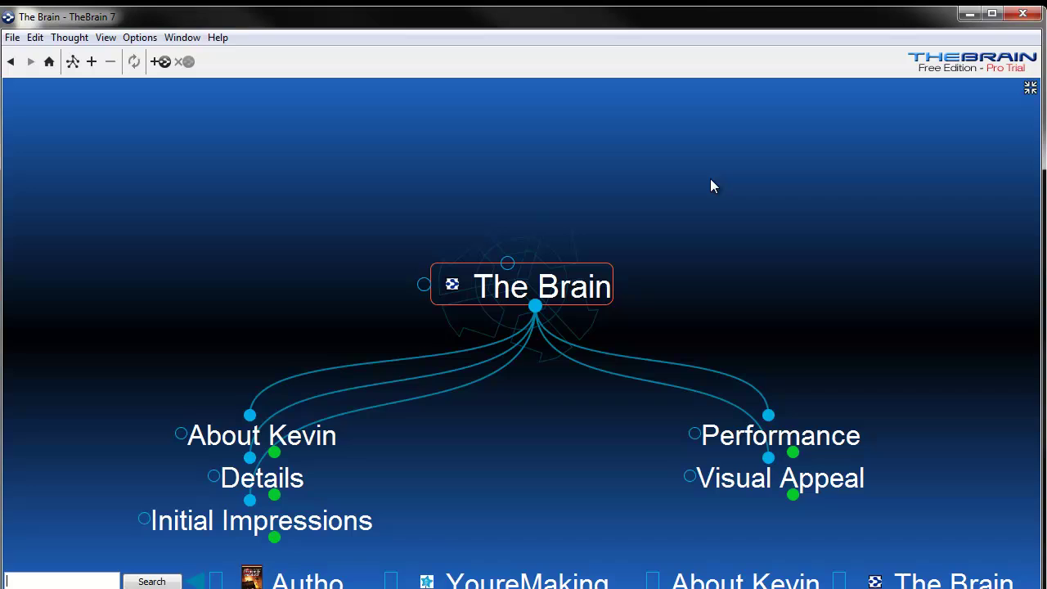
Visit the author's YoureMakingMe.com link from the bio thought, then re-centre the map on The Brain
left_click(266, 443)
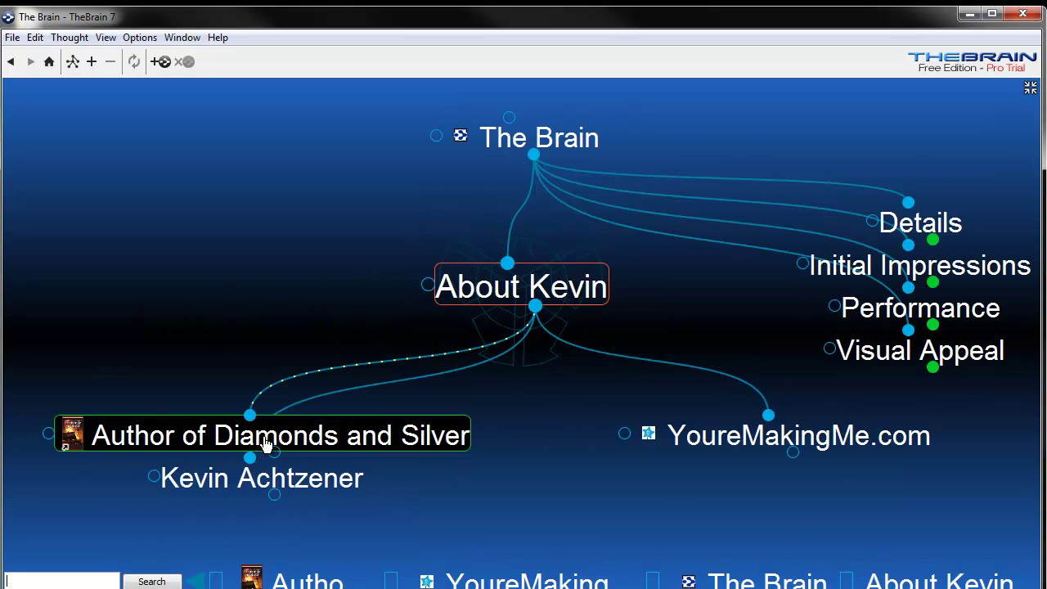
mouse_move(152, 456)
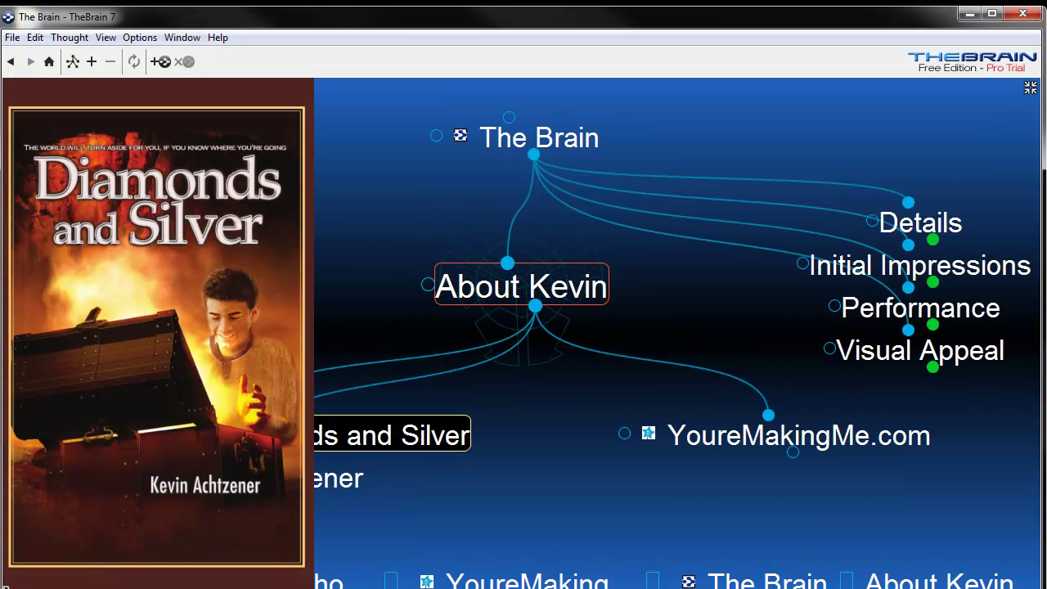
left_click(781, 434)
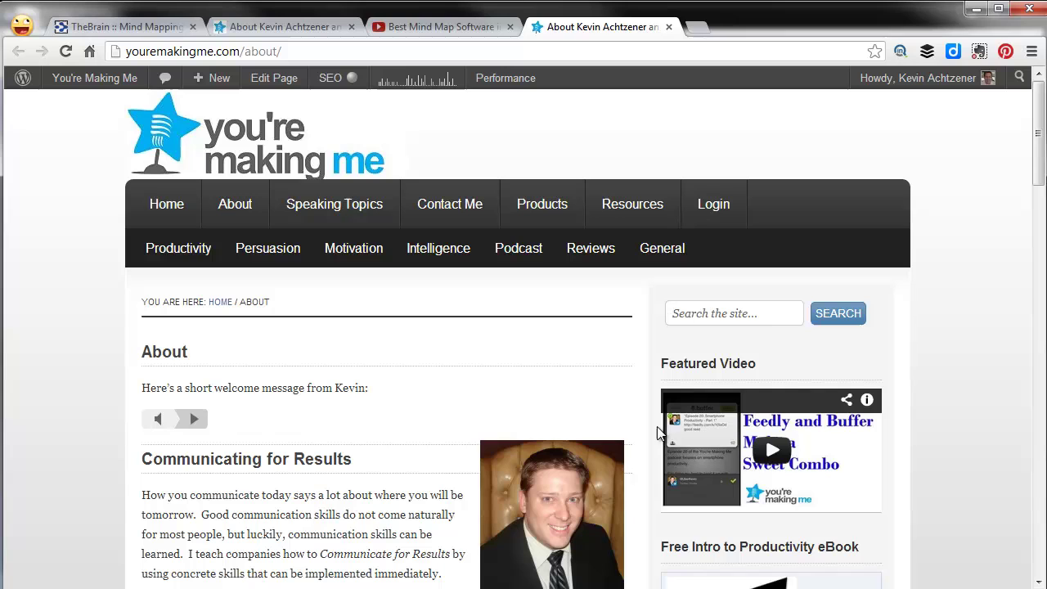
key("alt+Tab")
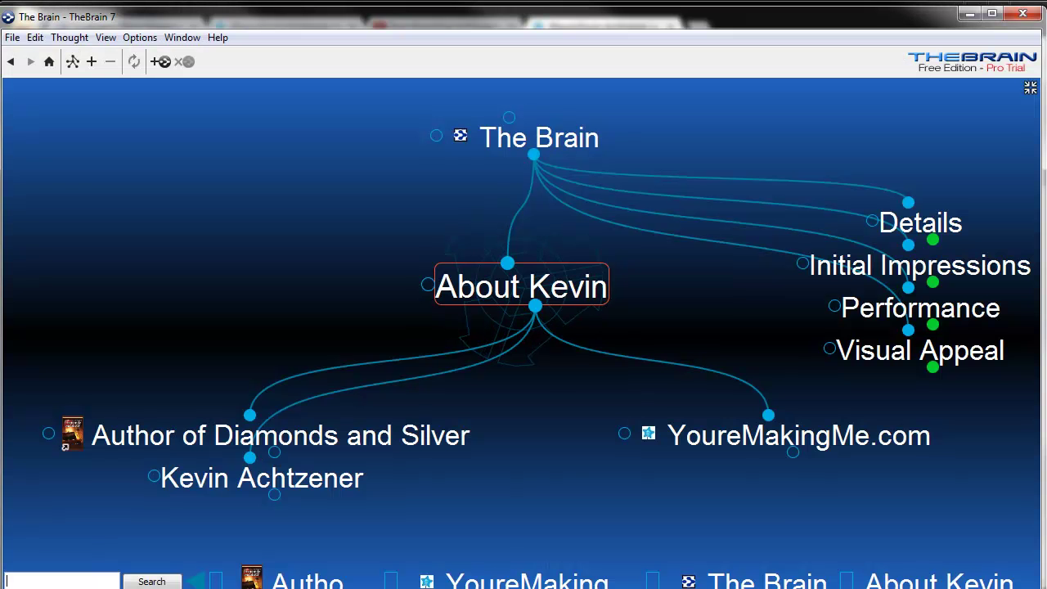
left_click(514, 146)
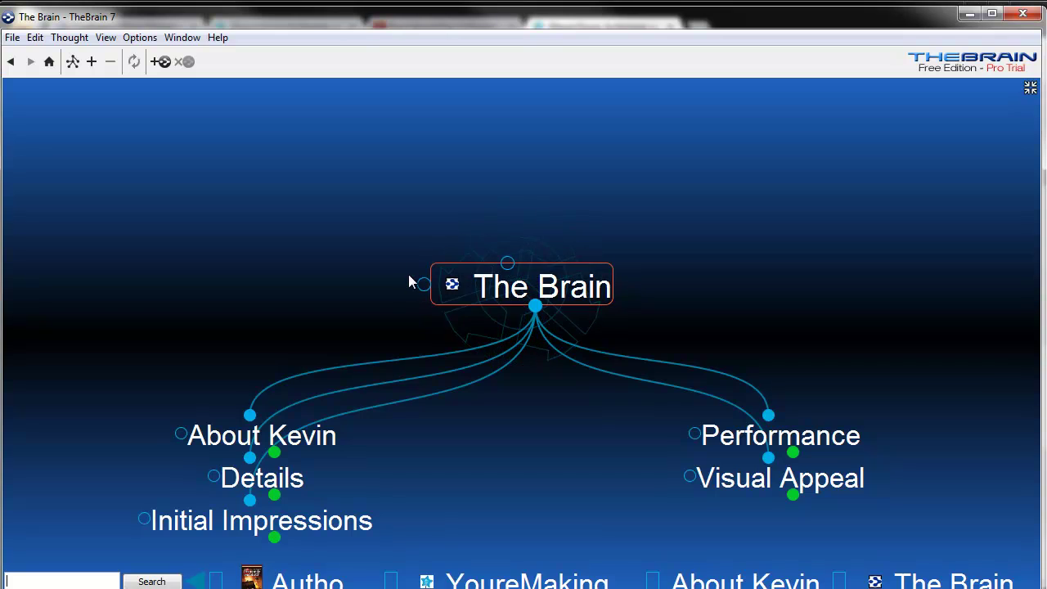
left_click(452, 285)
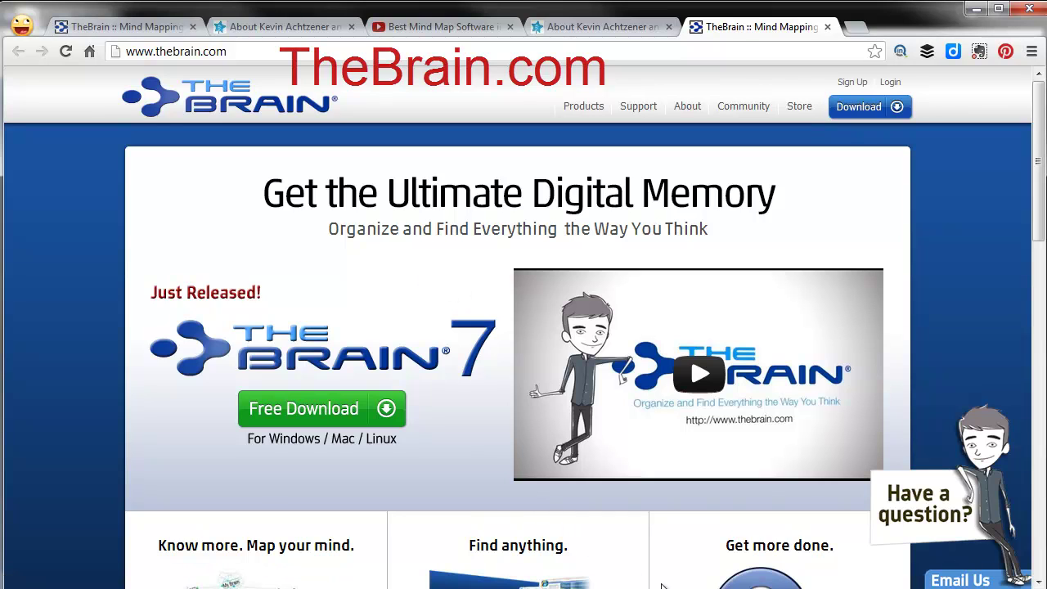
key("alt+Tab")
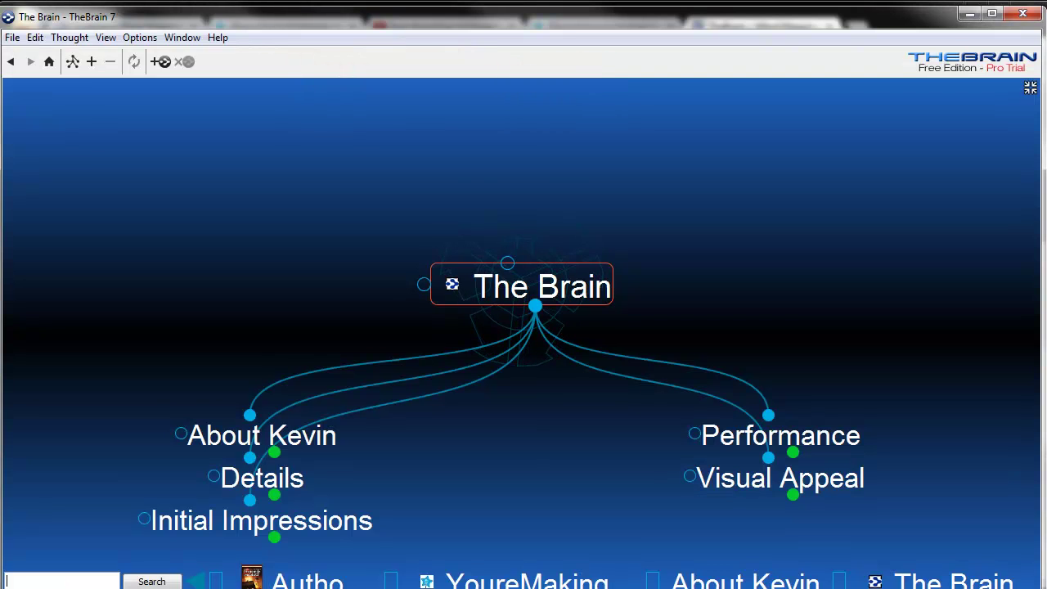
Move from Details through Free Version to the 'You can Upgrade to a Pro Version' pricing thought
left_click(257, 476)
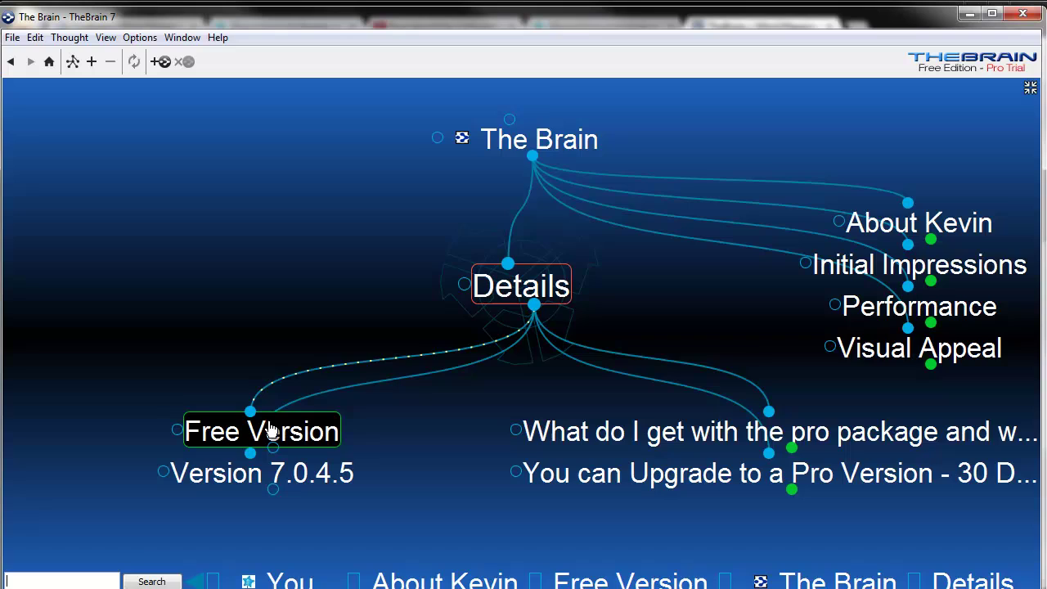
left_click(272, 433)
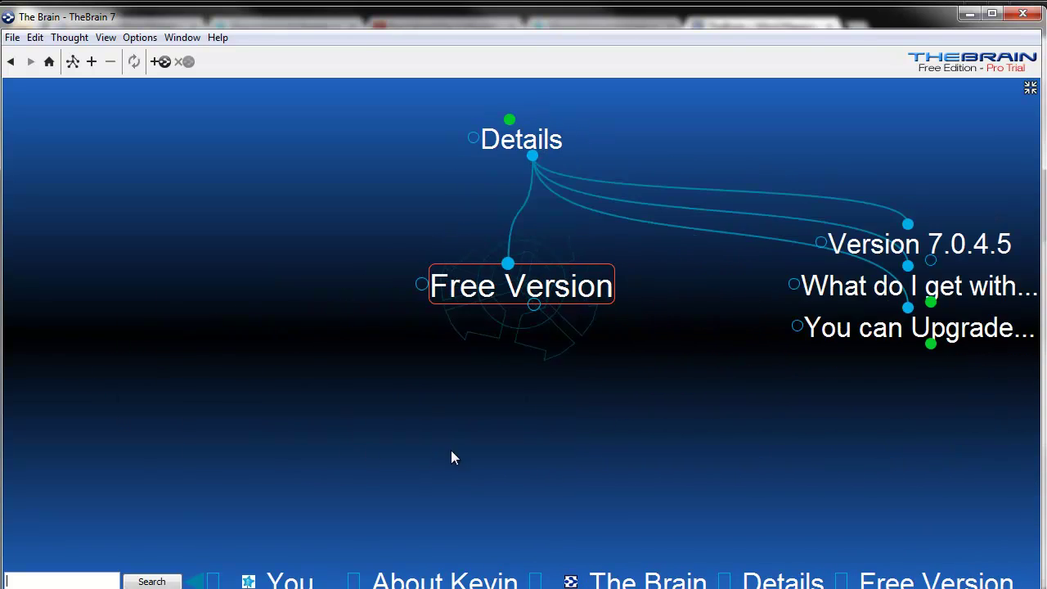
left_click(859, 342)
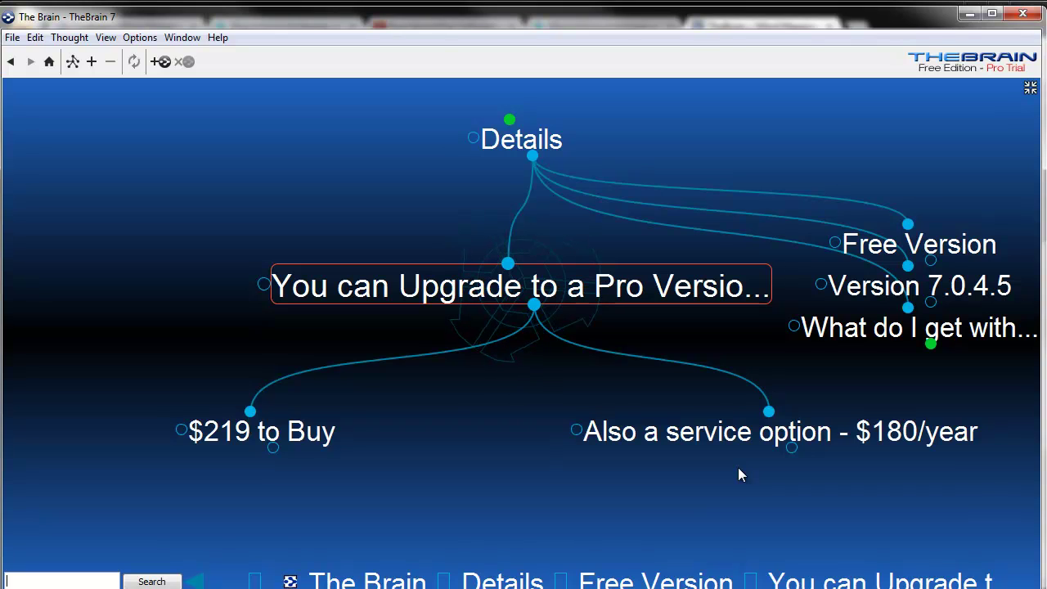
Centre on 'What do I get with the pro package' to list File attachments, Outlook Integration and more
left_click(885, 353)
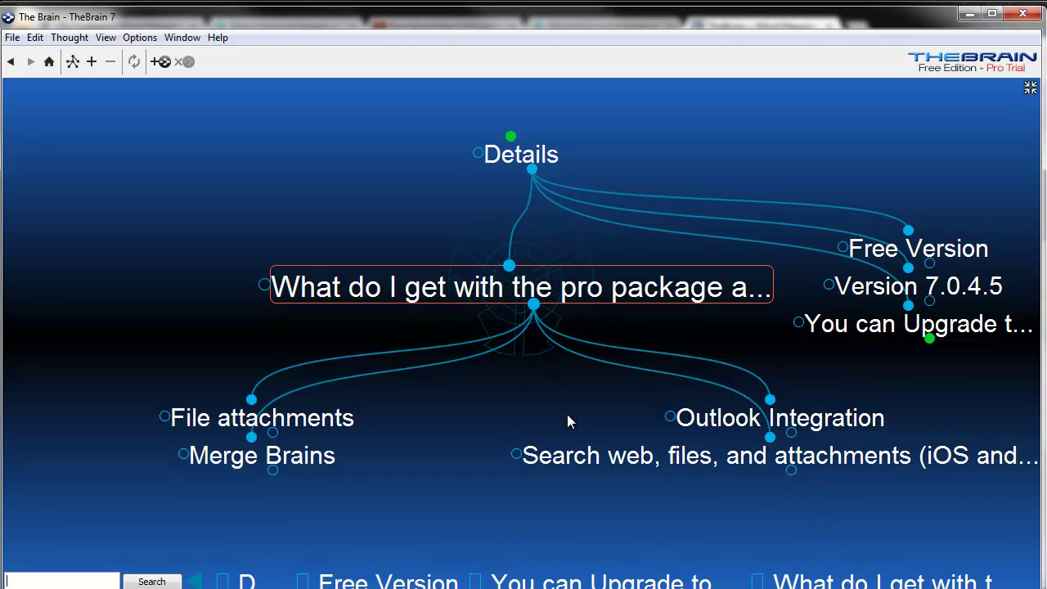
Return to Details, then make Initial Impressions the central, active thought
left_click(491, 154)
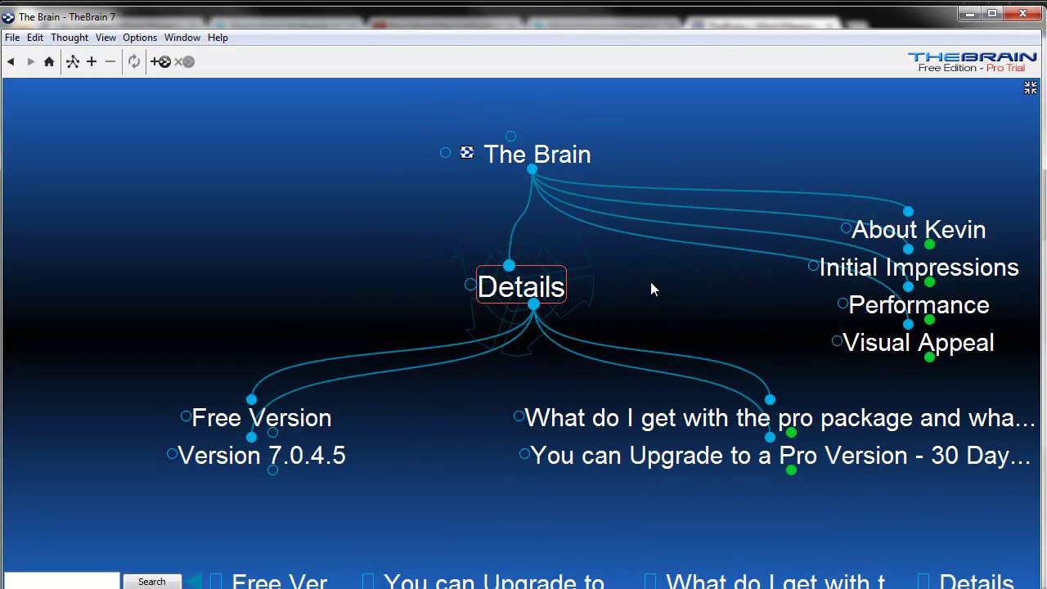
left_click(861, 270)
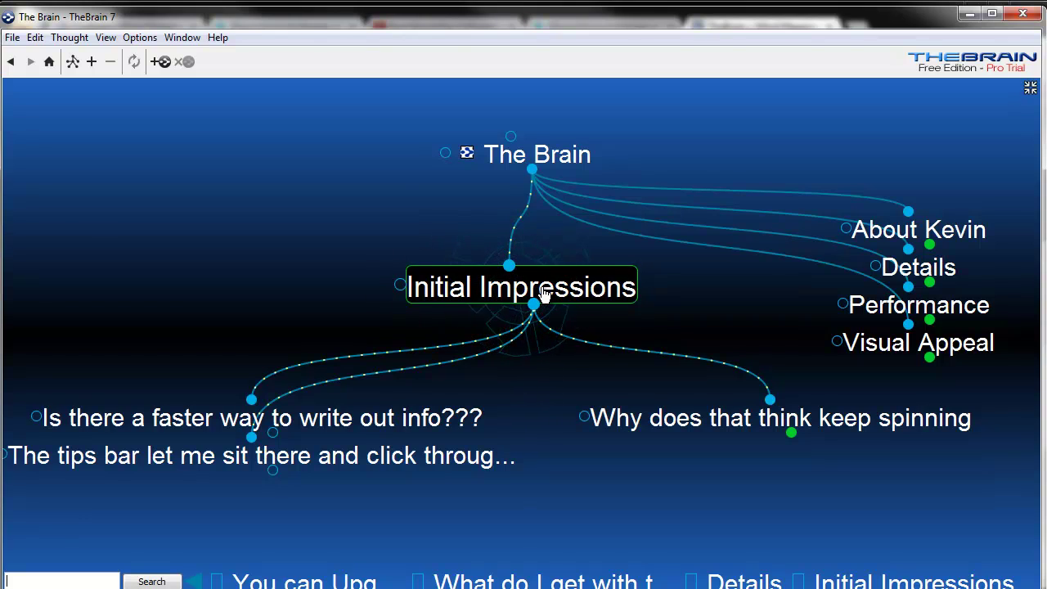
left_click(545, 295)
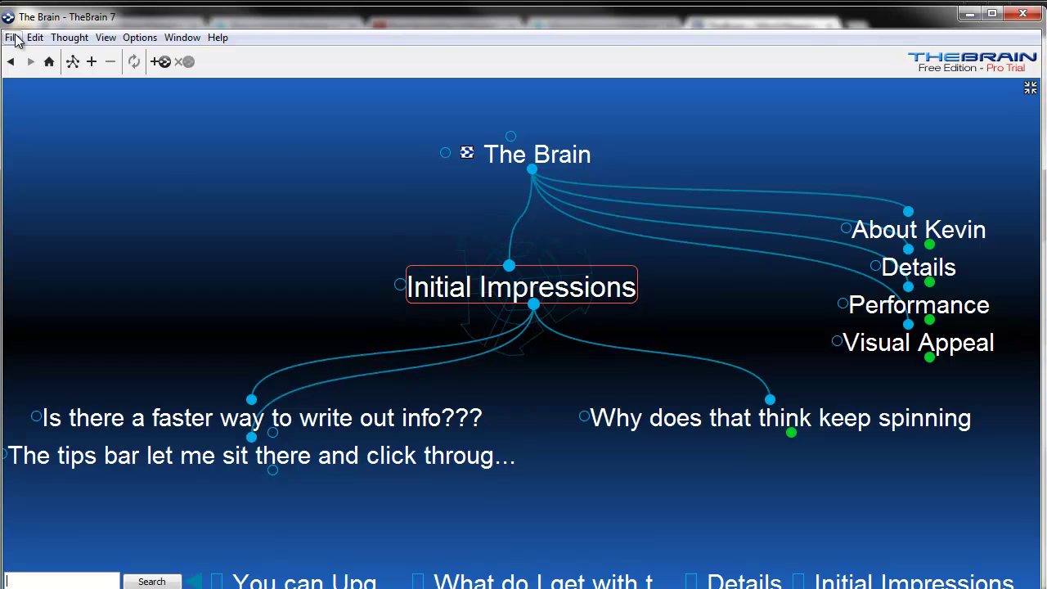
Browse the File, Edit, View and Thought menus, then dismiss them without choosing anything
left_click(13, 37)
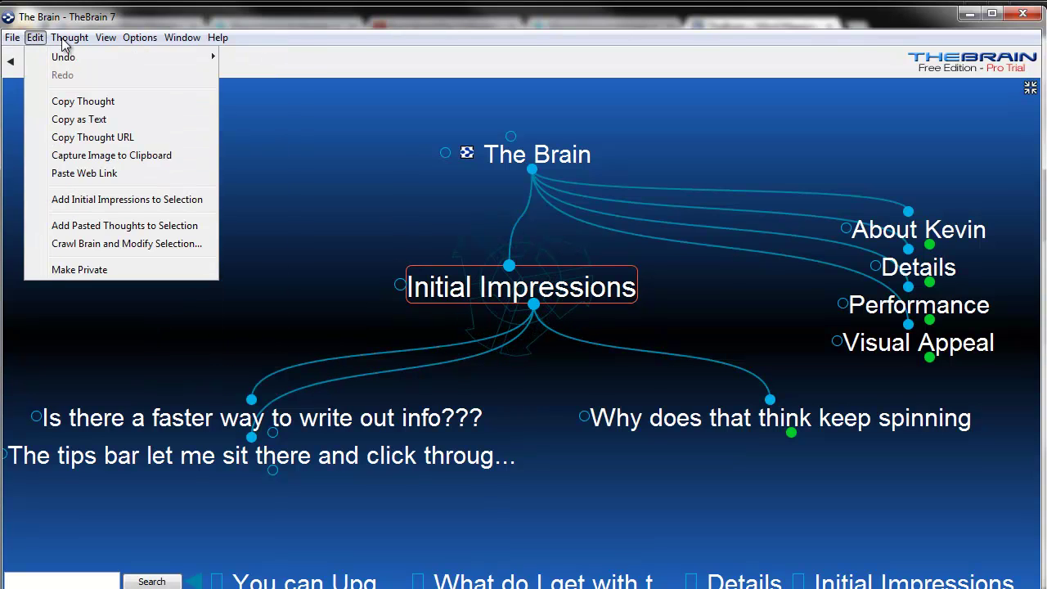
mouse_move(220, 37)
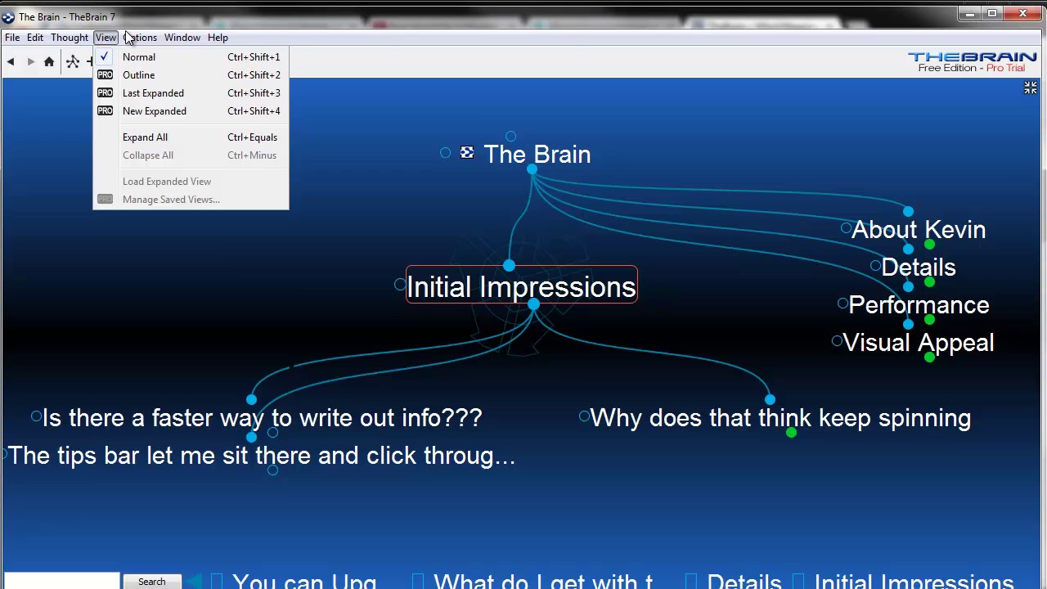
left_click(445, 286)
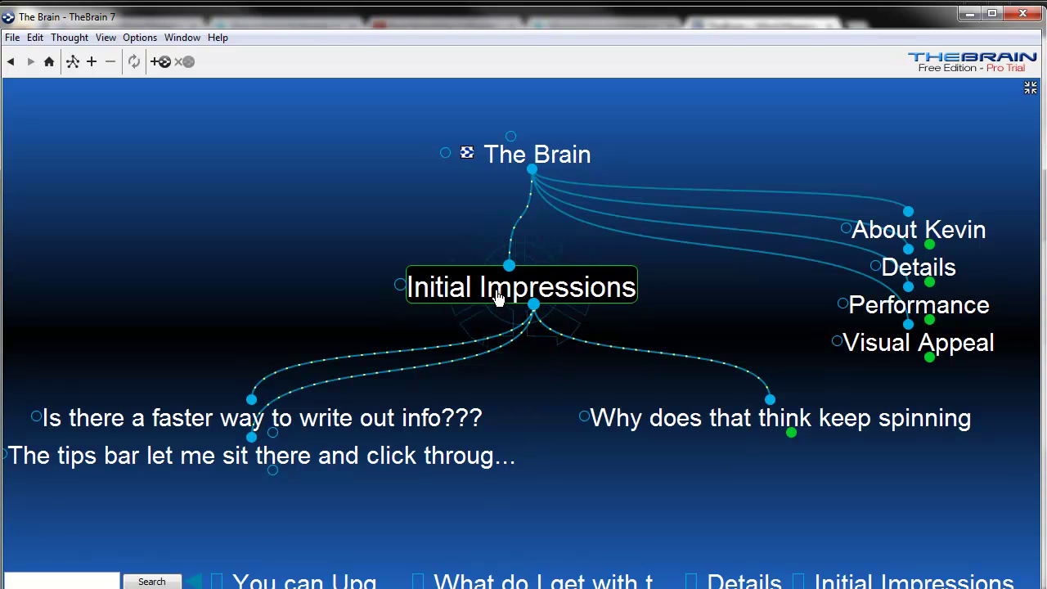
Add a new child thought 'Entere Info here' under Initial Impressions
key("Insert")
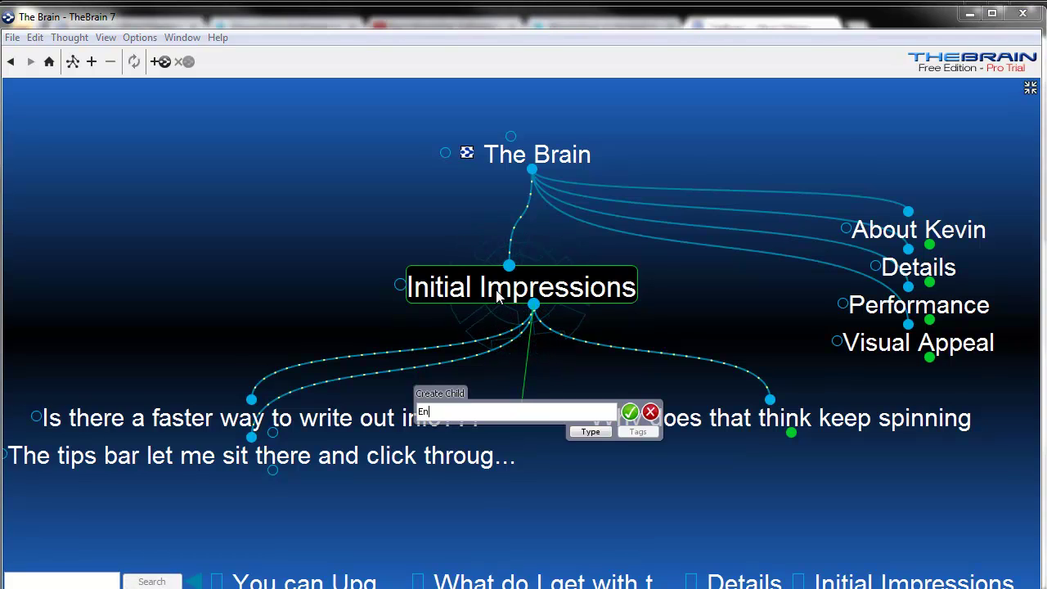
type("Entere ")
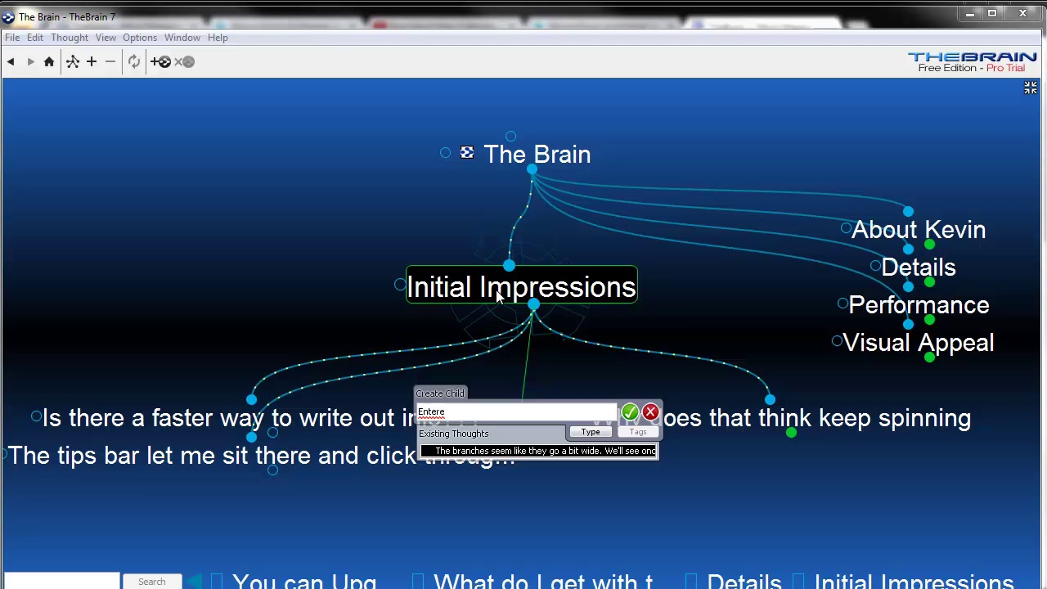
type("Info here")
key("Return")
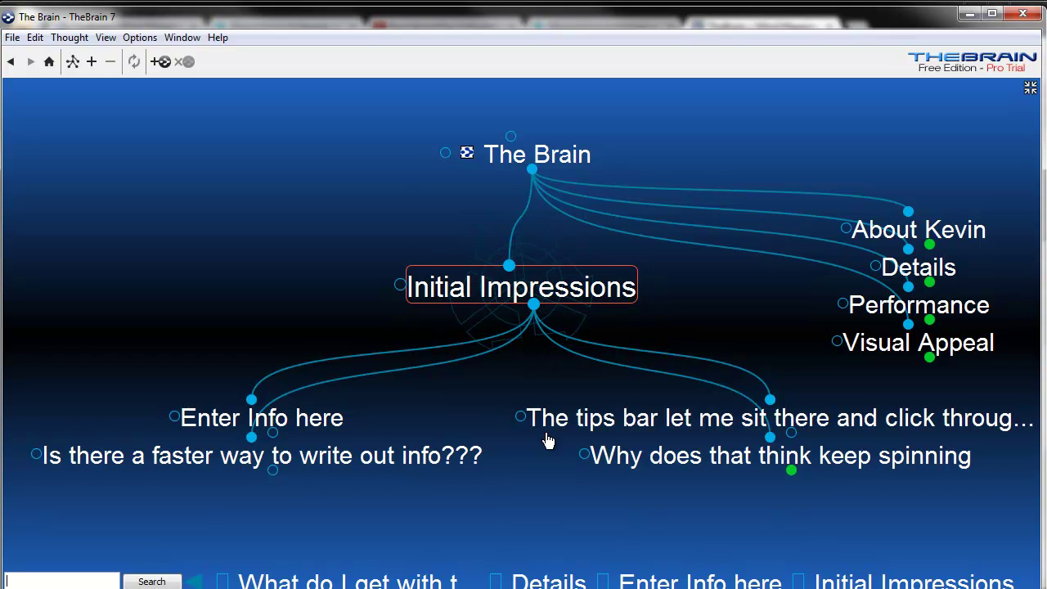
Focus the tips-bar thought, step back to Initial Impressions, then re-centre on The Brain
left_click(700, 434)
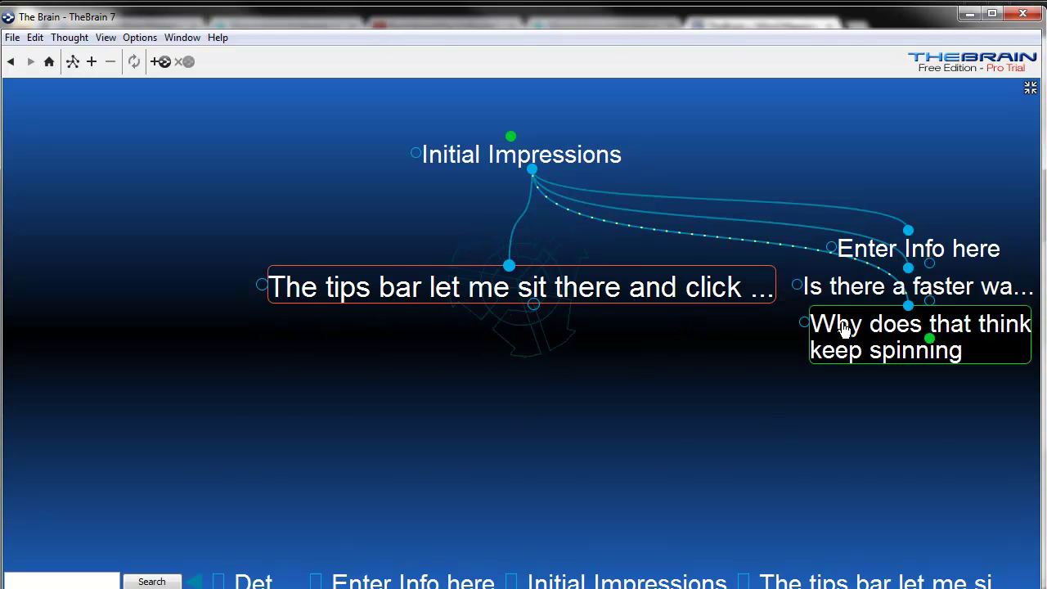
key("alt+Left")
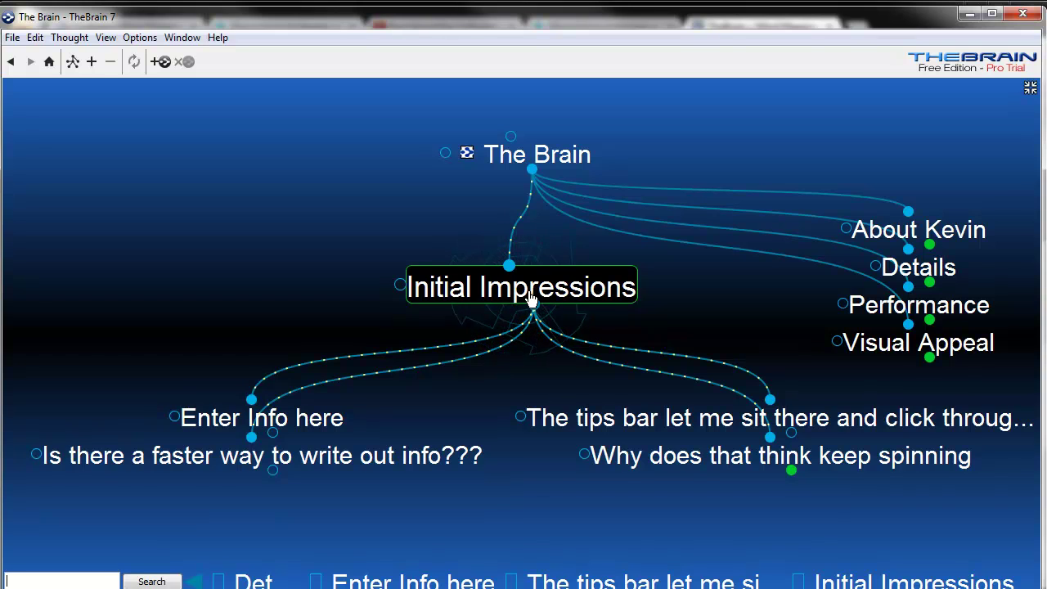
left_click(538, 157)
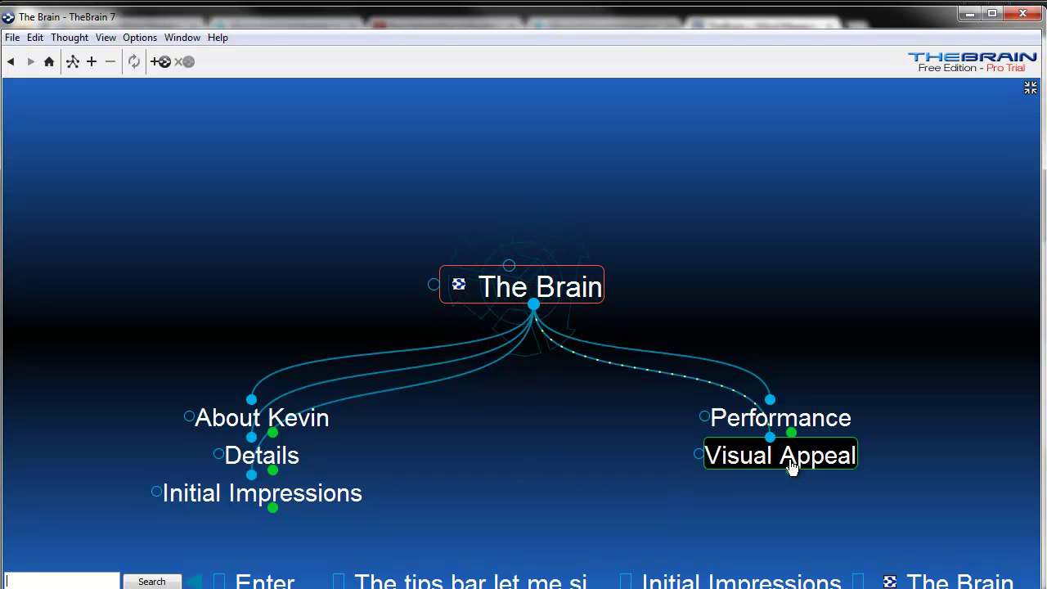
Centre on Visual Appeal, view its 'Built-in Themes Are very pleasing' child, then return to Visual Appeal
left_click(720, 454)
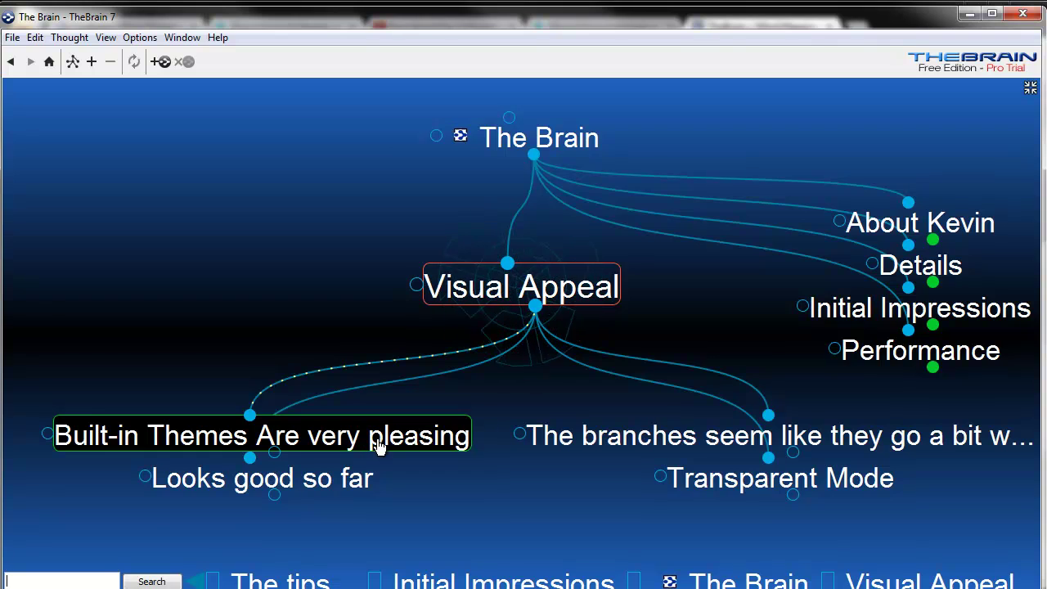
left_click(377, 440)
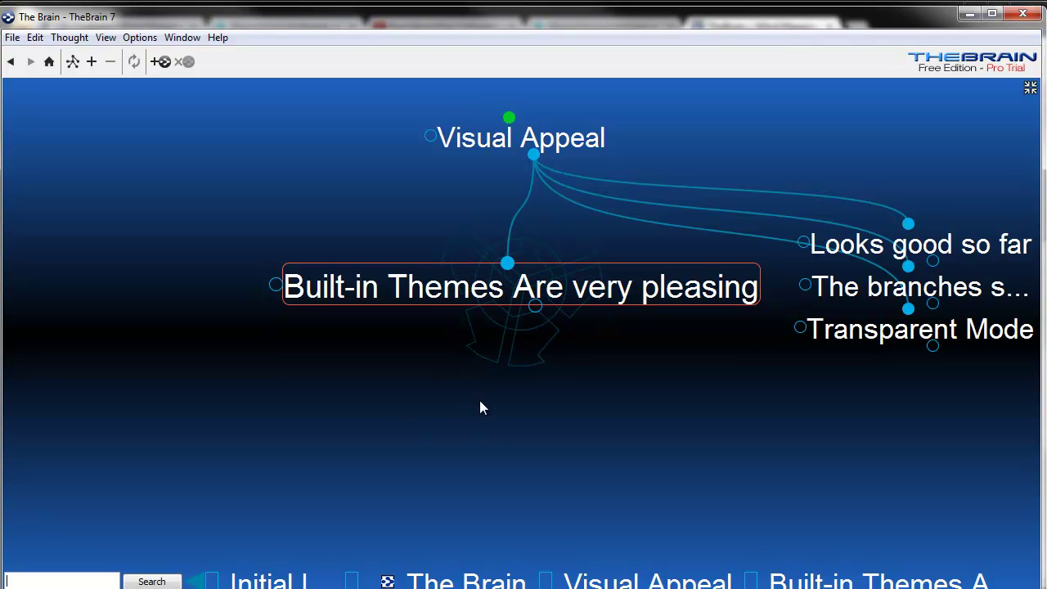
left_click(521, 138)
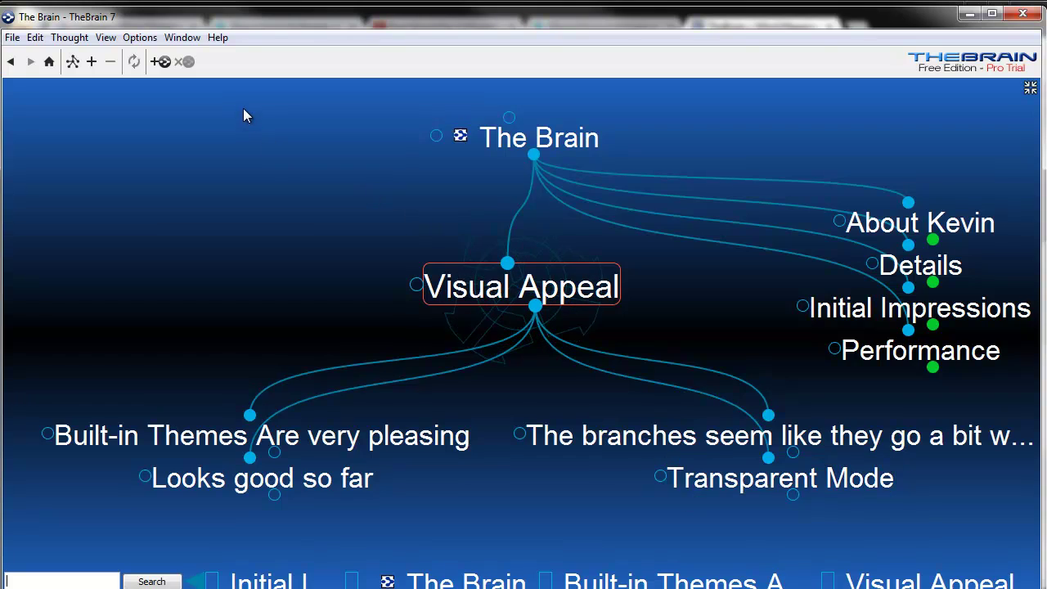
Enable Window > Transparent Mode and minimize the browser so the map floats over the desktop
left_click(183, 41)
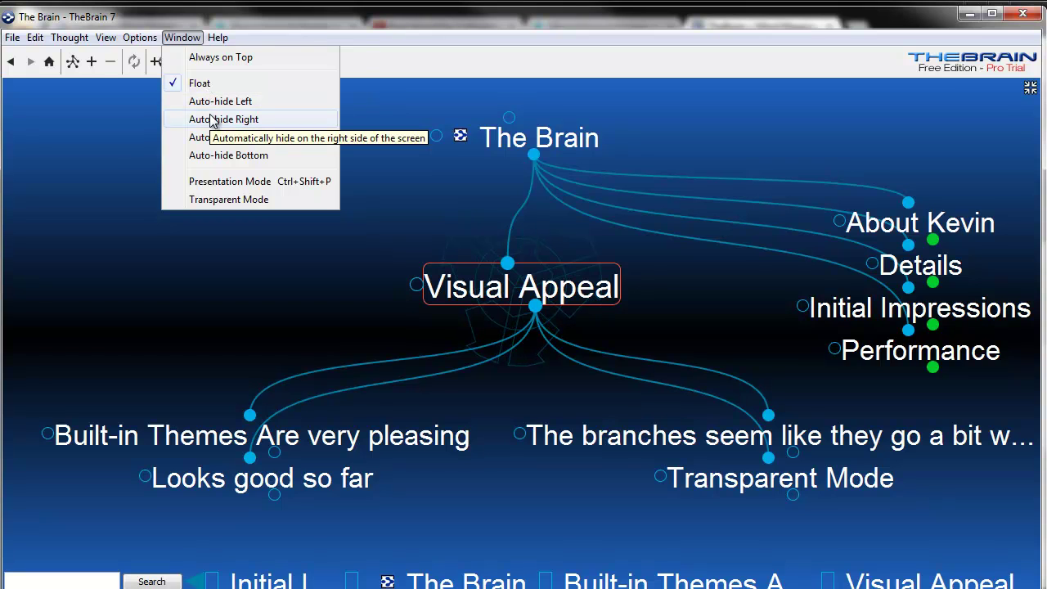
left_click(241, 200)
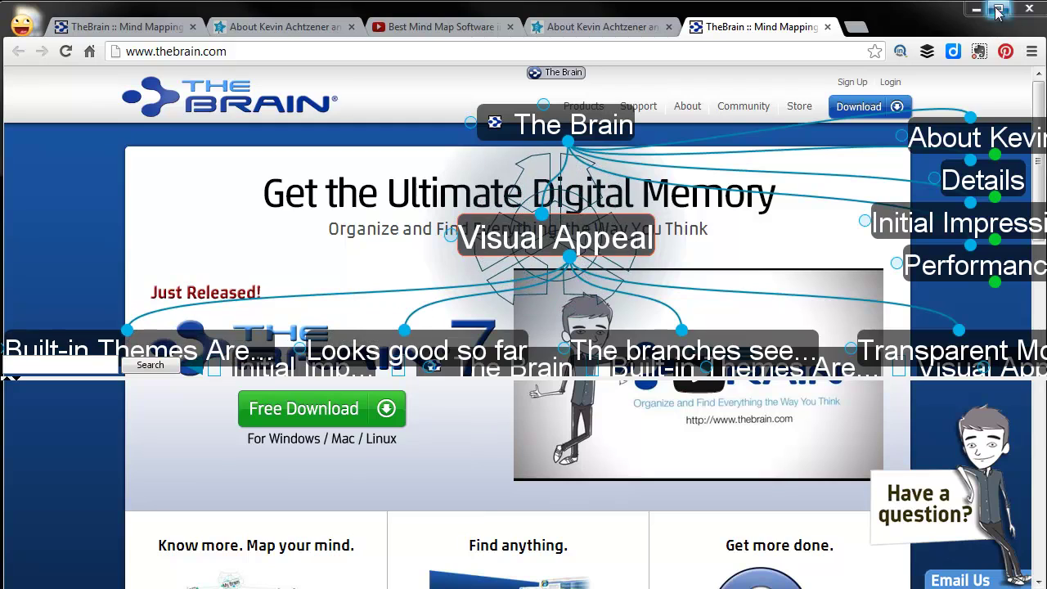
left_click(976, 11)
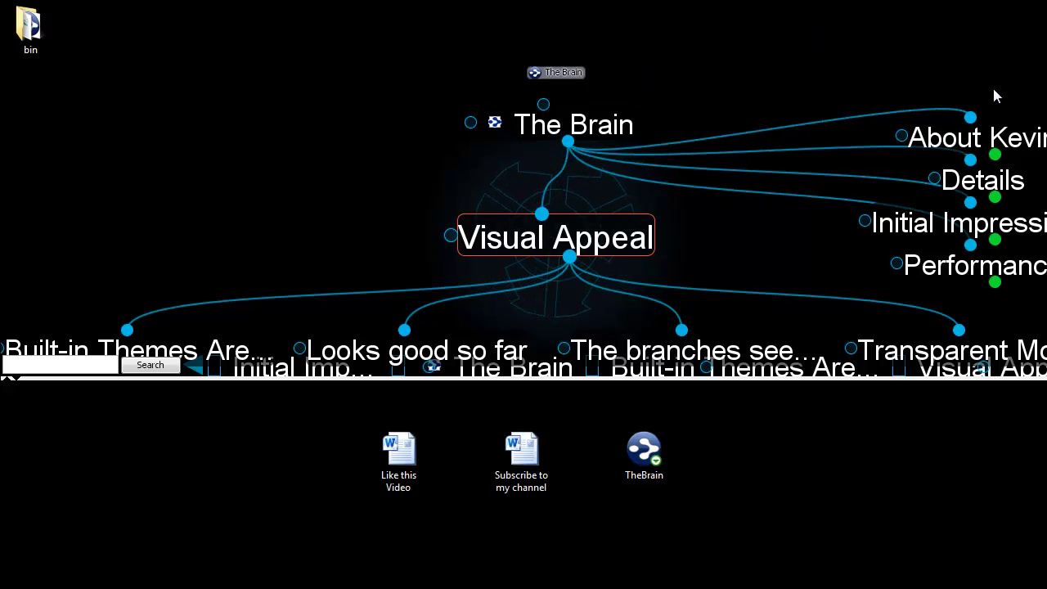
left_click(561, 73)
Bring the map window back up and turn Transparent Mode off with Ctrl+Shift+T
key("super+Up")
key("ctrl+shift+t")
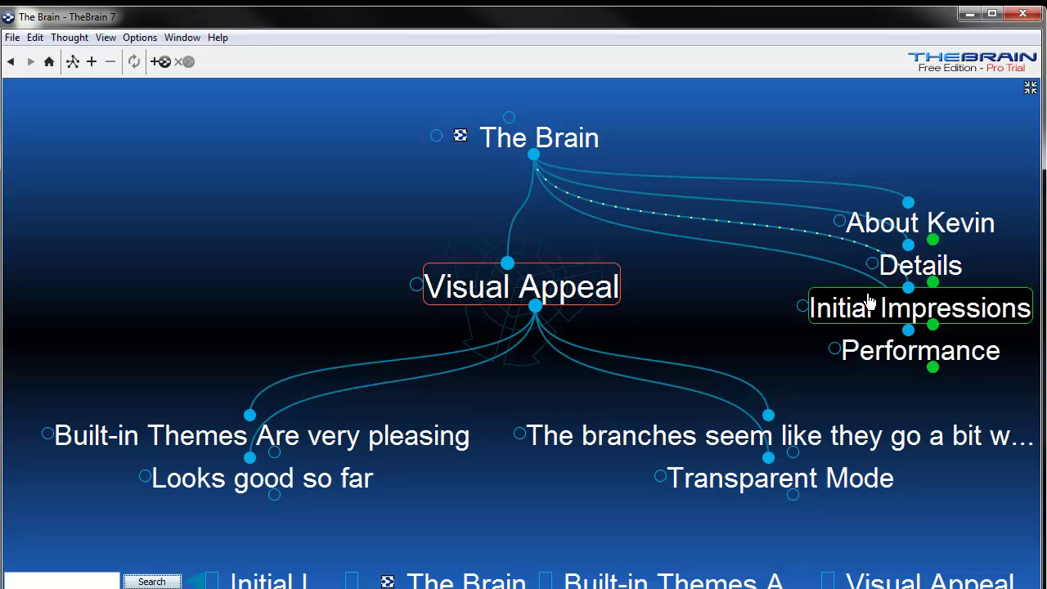
Re-centre the map on The Brain, with About Kevin, Details, Initial Impressions, Performance and Visual Appeal around it
left_click(521, 146)
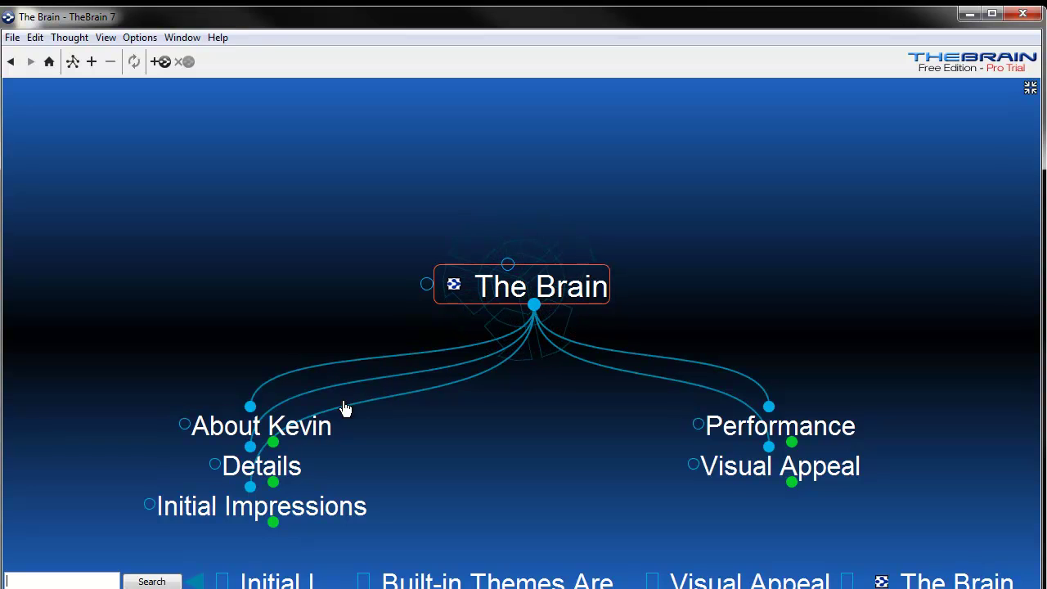
Drill through Performance and The Good to 'Backup... Not automatic, but effective' and show the File menu
left_click(770, 431)
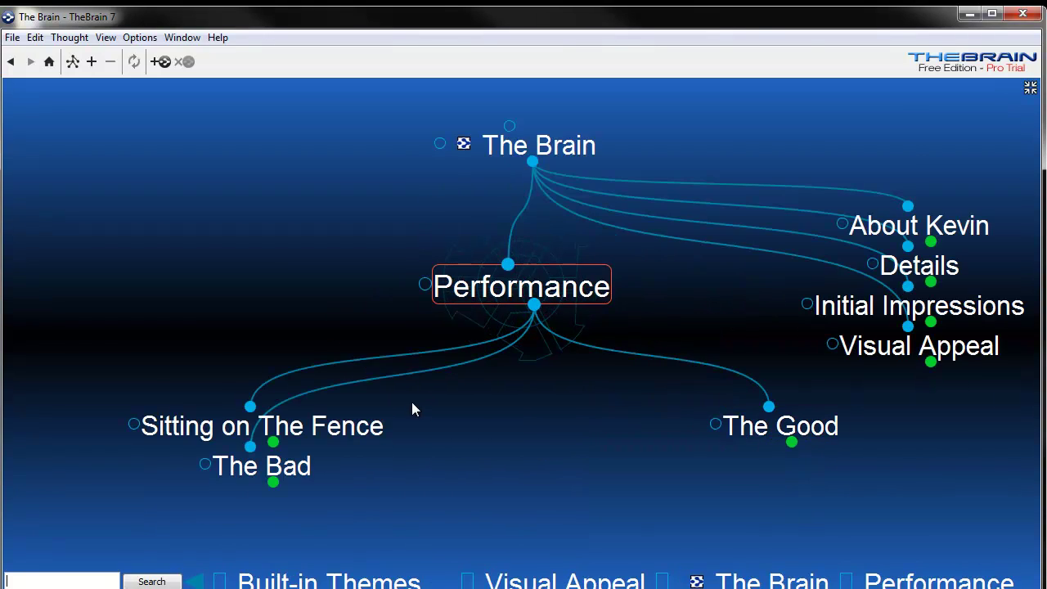
left_click(741, 431)
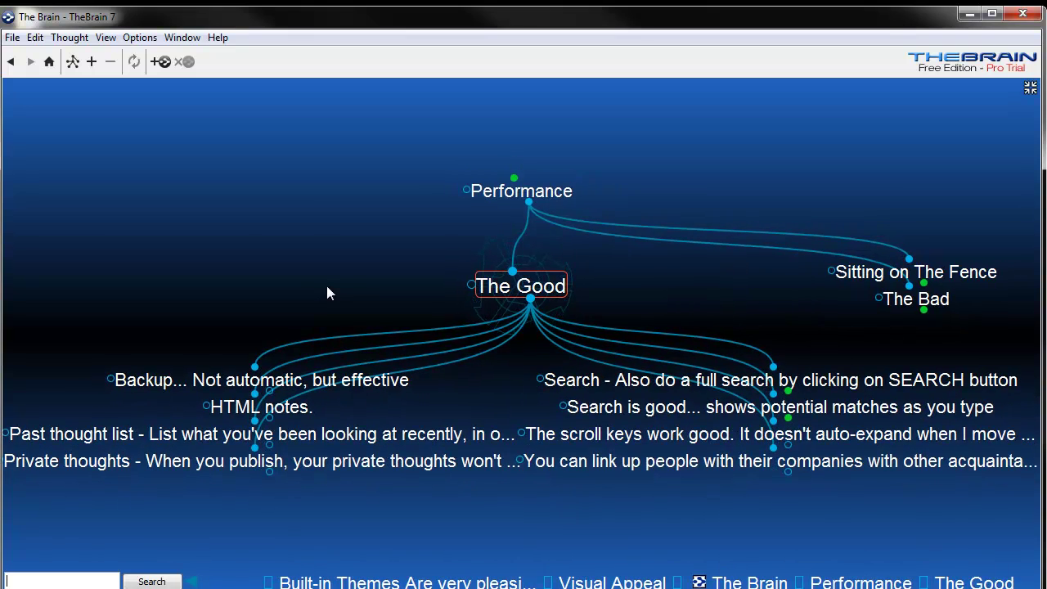
left_click(275, 374)
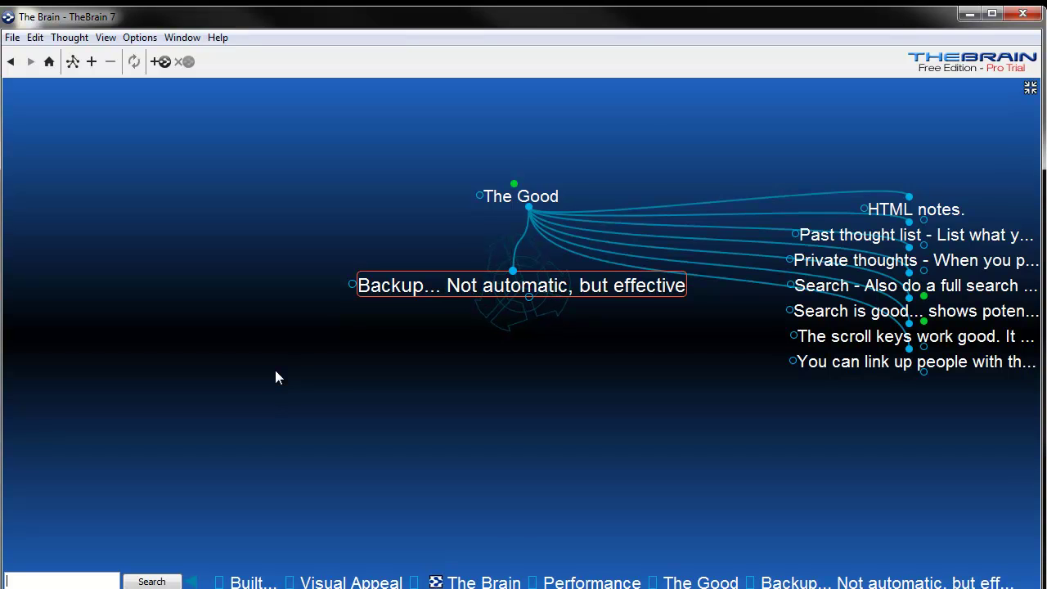
left_click(12, 37)
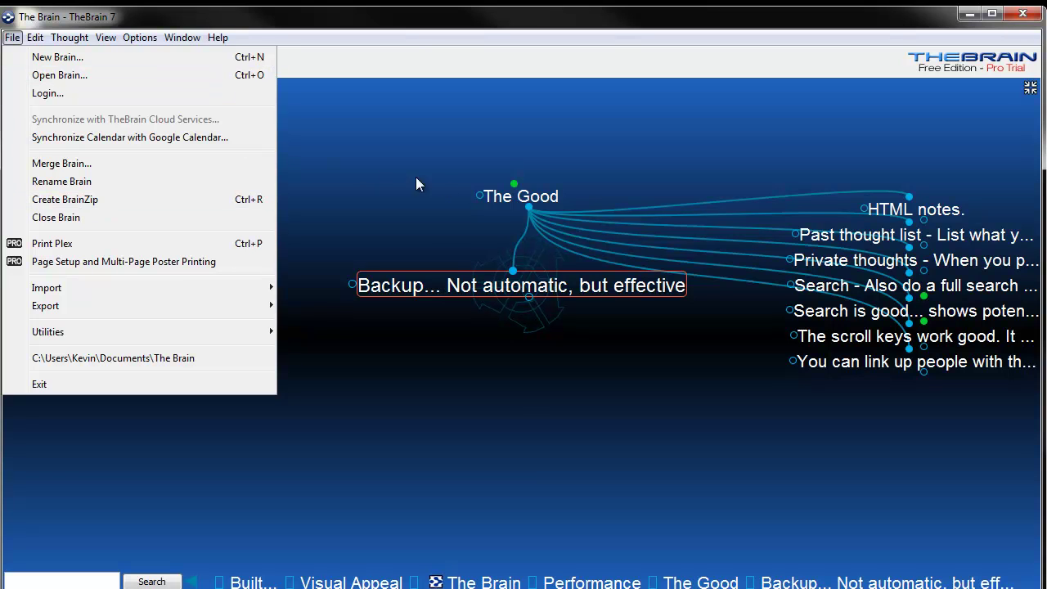
Dismiss the File menu and make The Good the central thought again
left_click(528, 199)
left_click(535, 203)
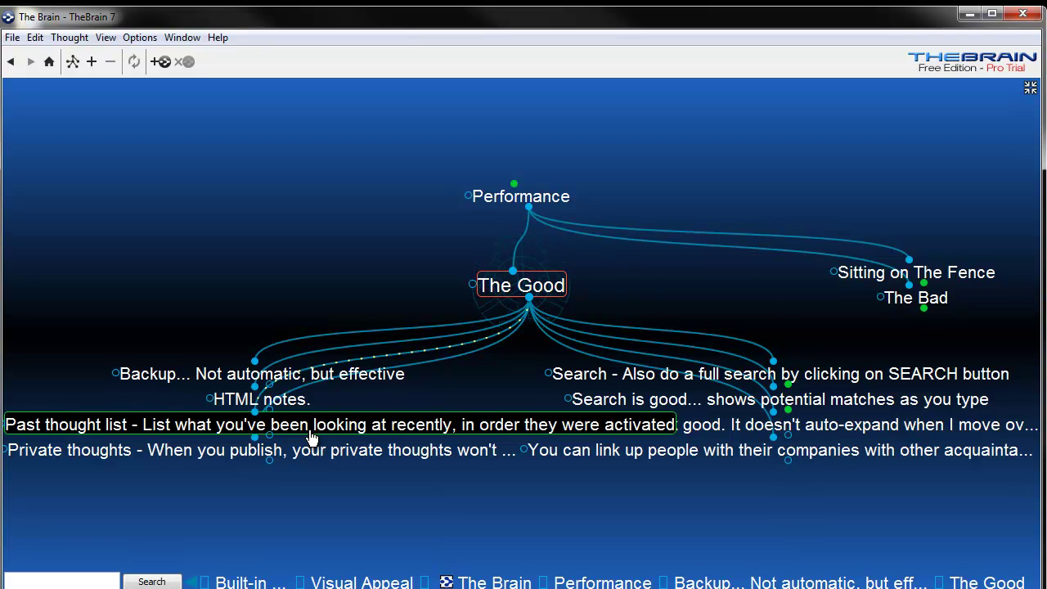
left_click(200, 450)
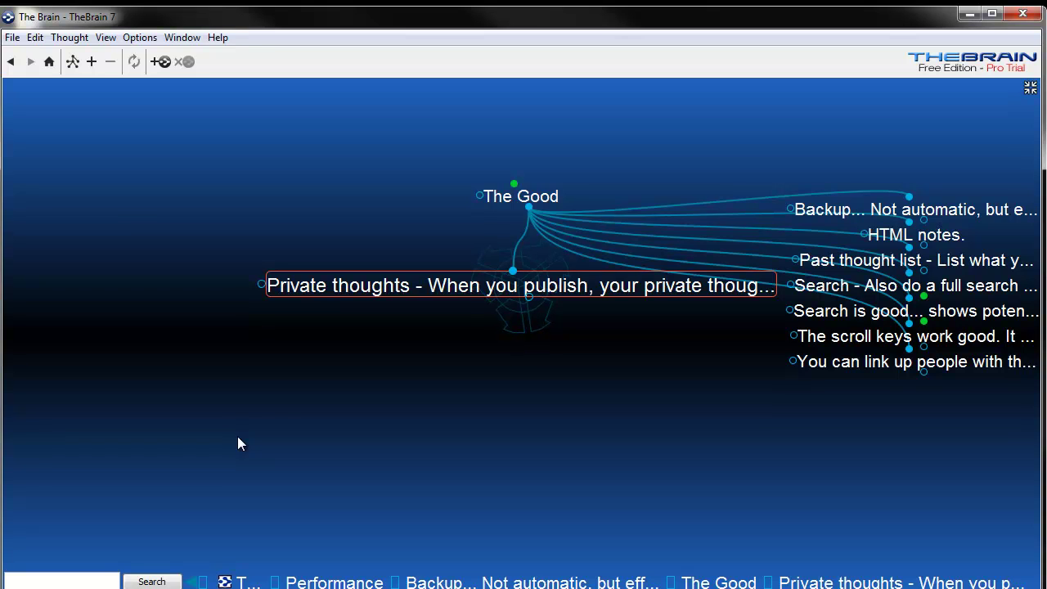
left_click(512, 201)
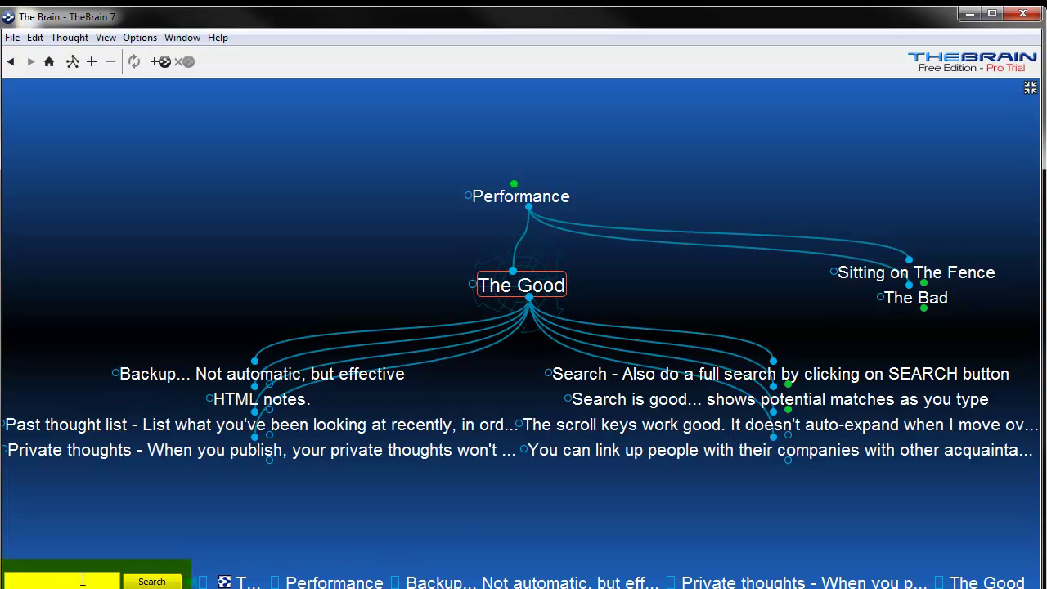
Run a full search for 'search' and maximise the map to fill the window
type("search")
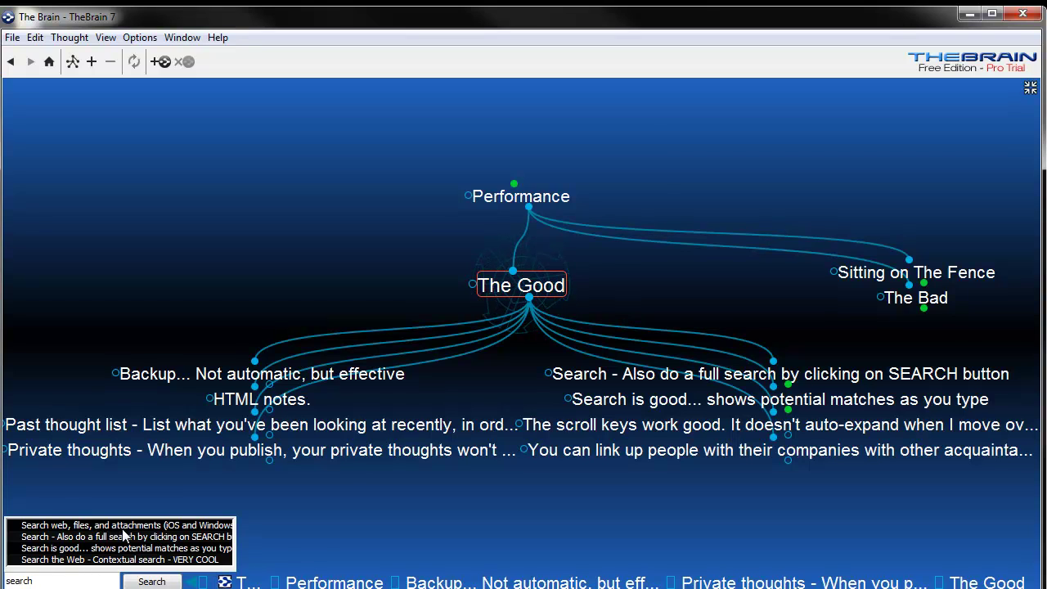
left_click(153, 582)
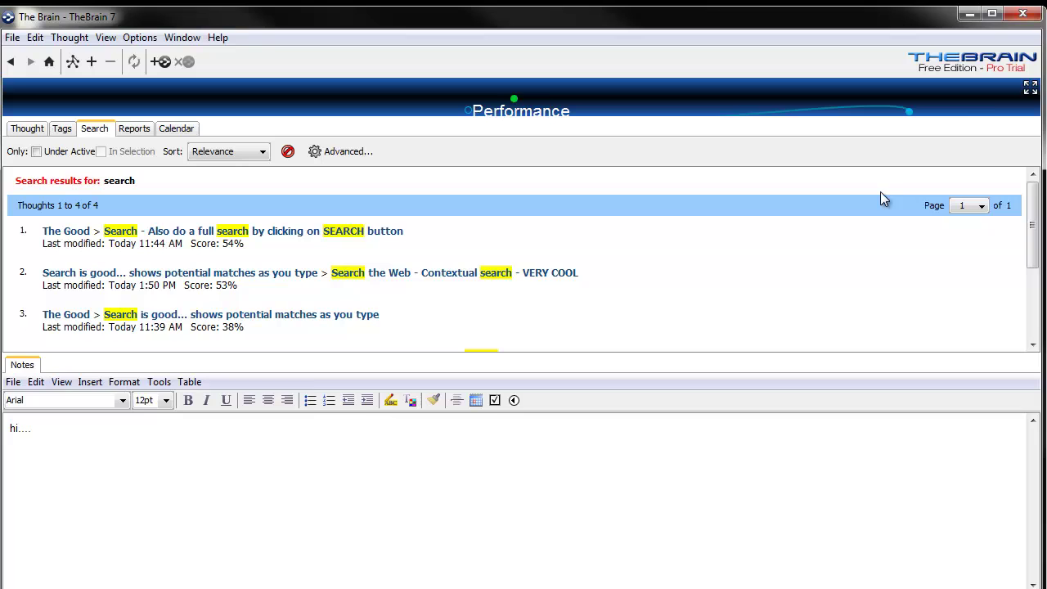
left_click(1030, 90)
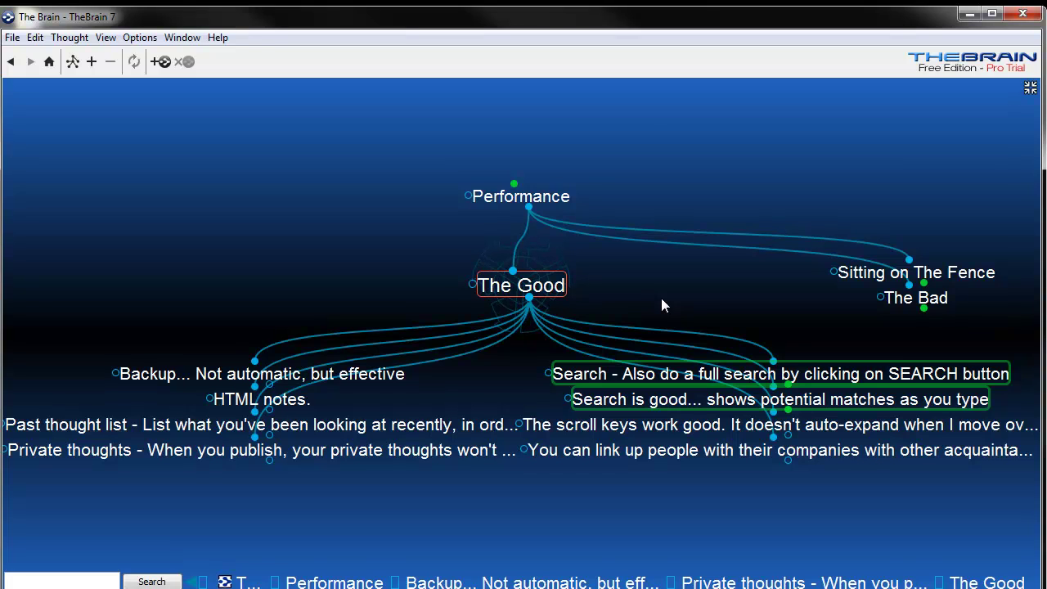
Visit the idea about linking people with companies, then go back up to The Good
left_click(543, 301)
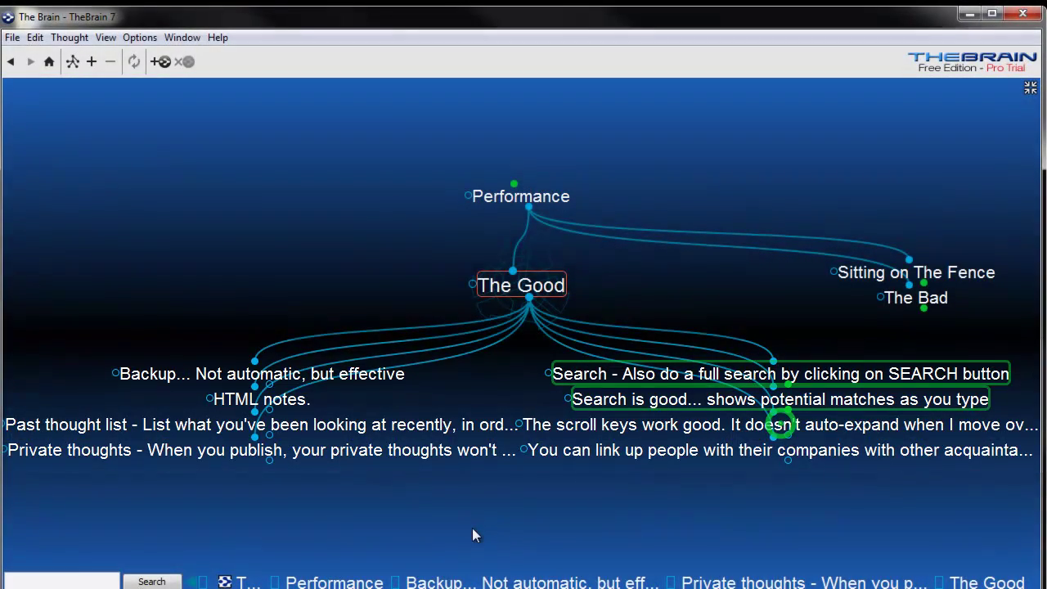
left_click(729, 449)
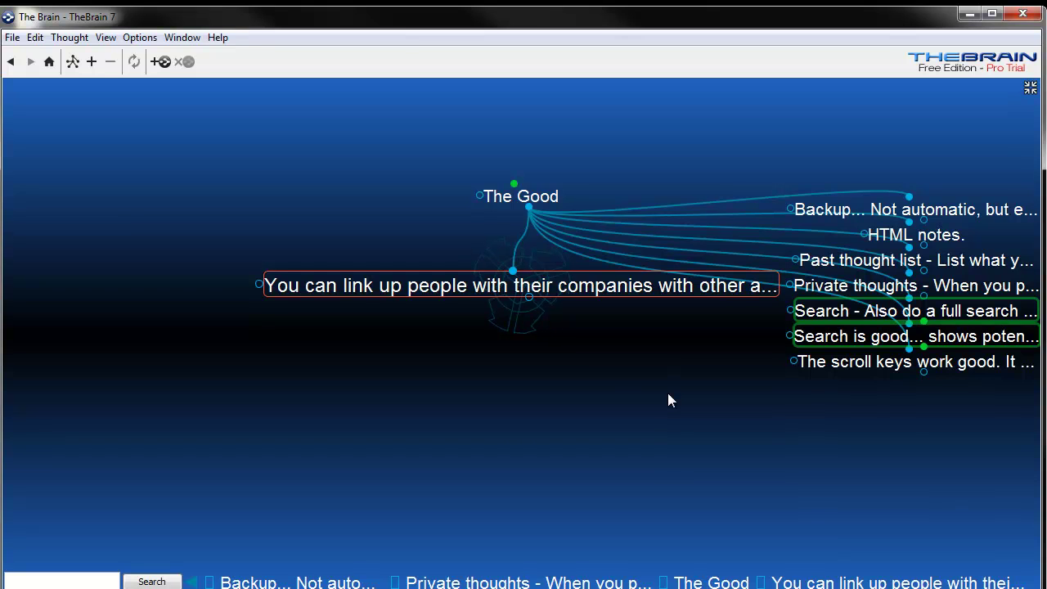
left_click(522, 199)
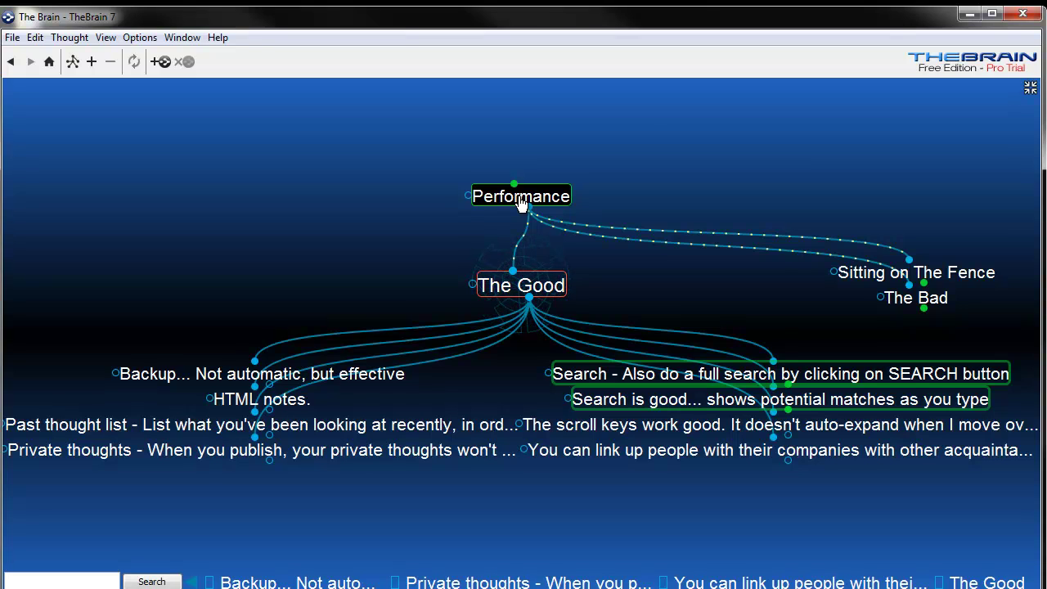
Visit the iOS and Android support idea, then re-centre on Sitting on The Fence
left_click(940, 278)
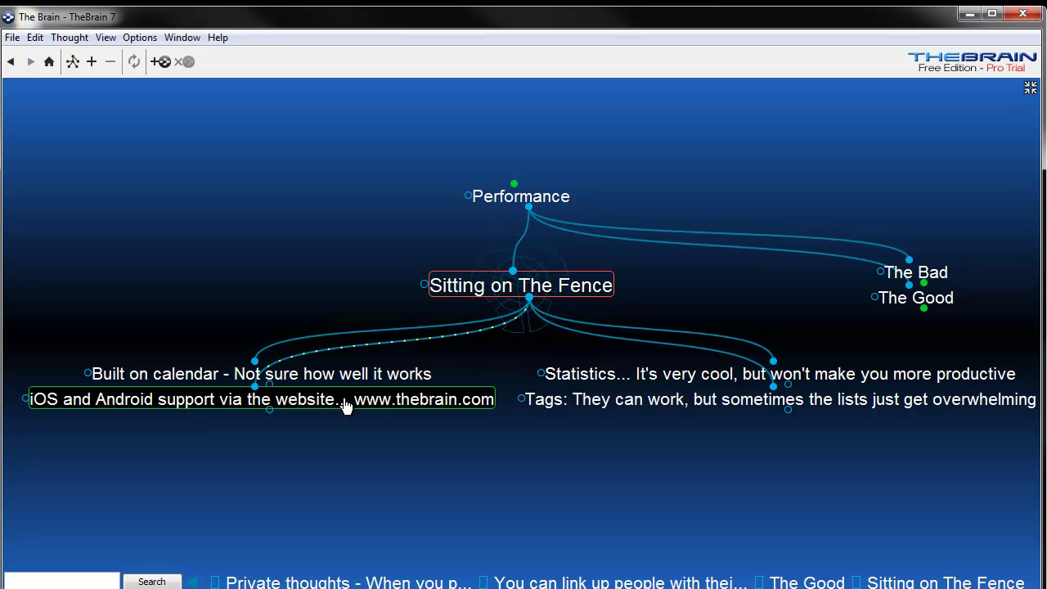
left_click(344, 399)
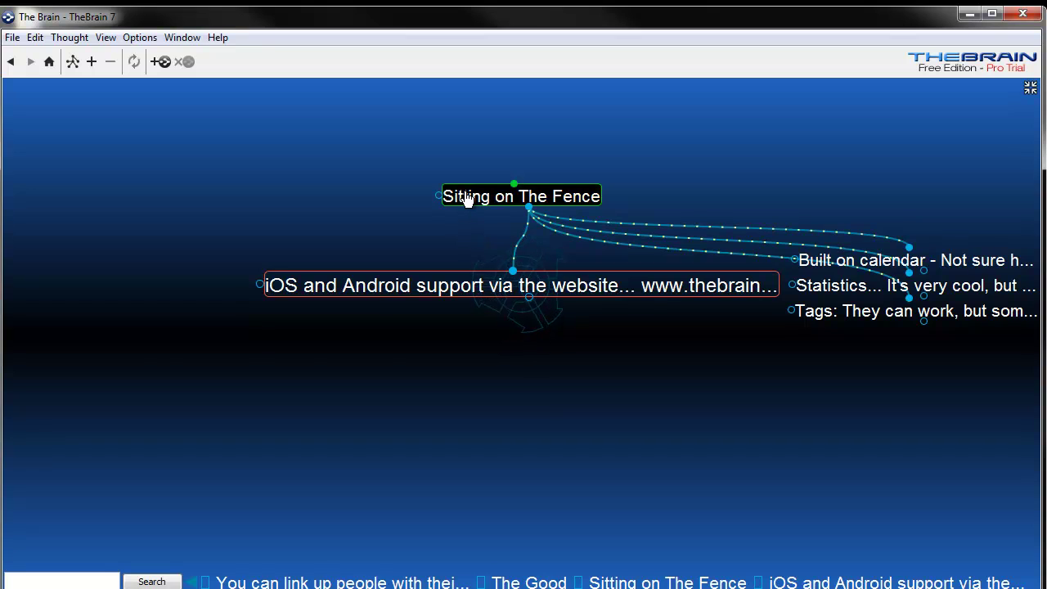
left_click(467, 198)
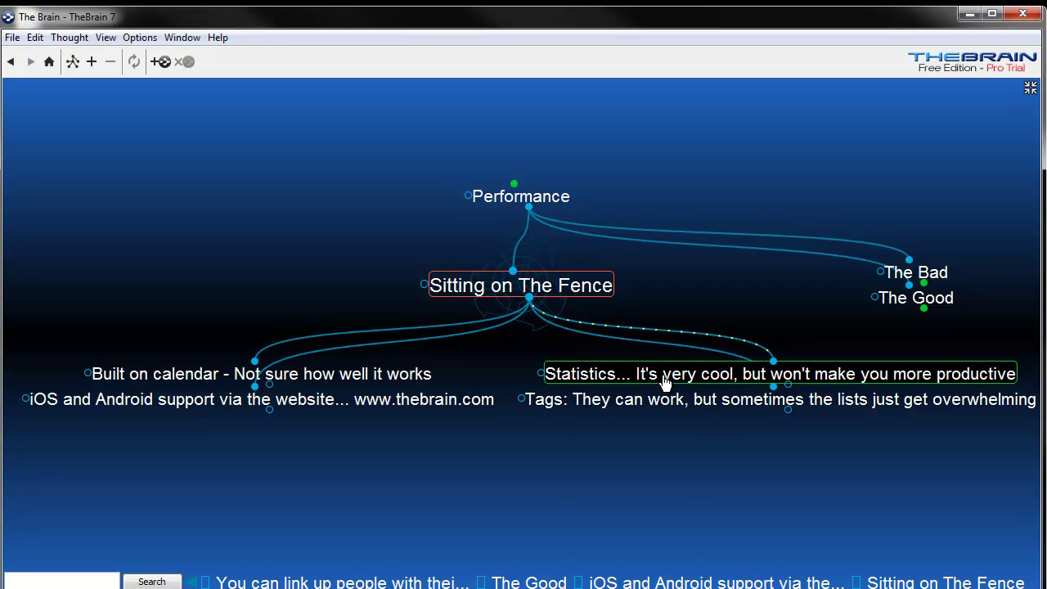
Centre on The Bad, show and resize the details and notes panels, then maximise the map again
left_click(916, 273)
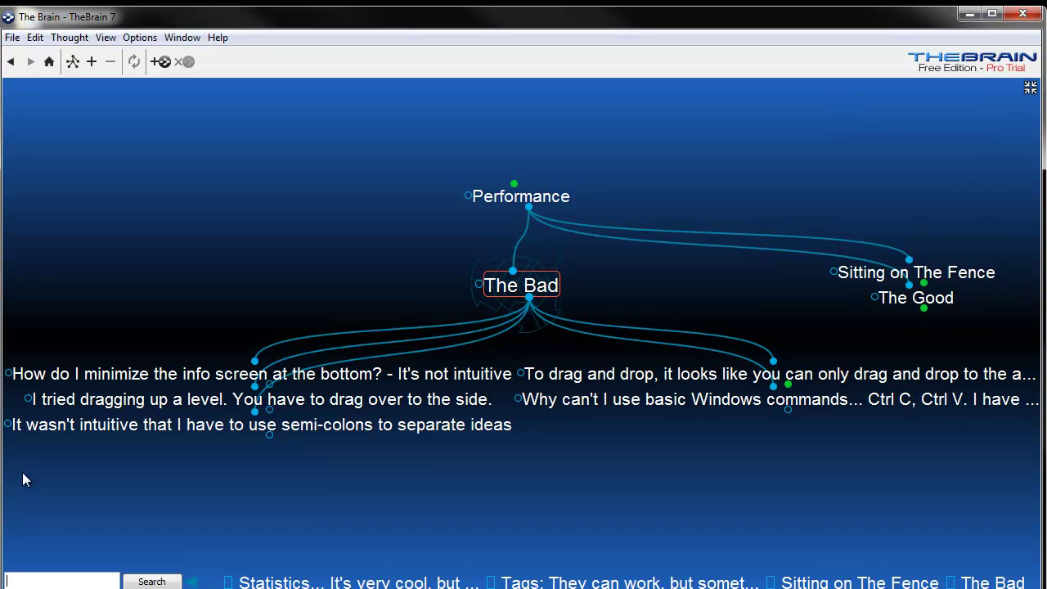
left_click(1031, 89)
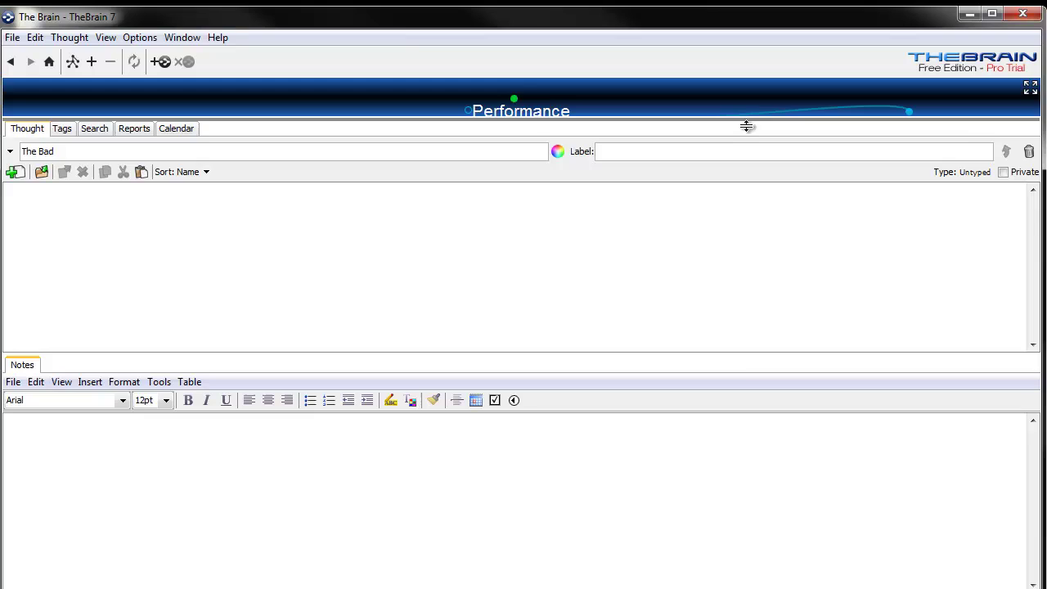
left_click_drag(748, 119, 754, 358)
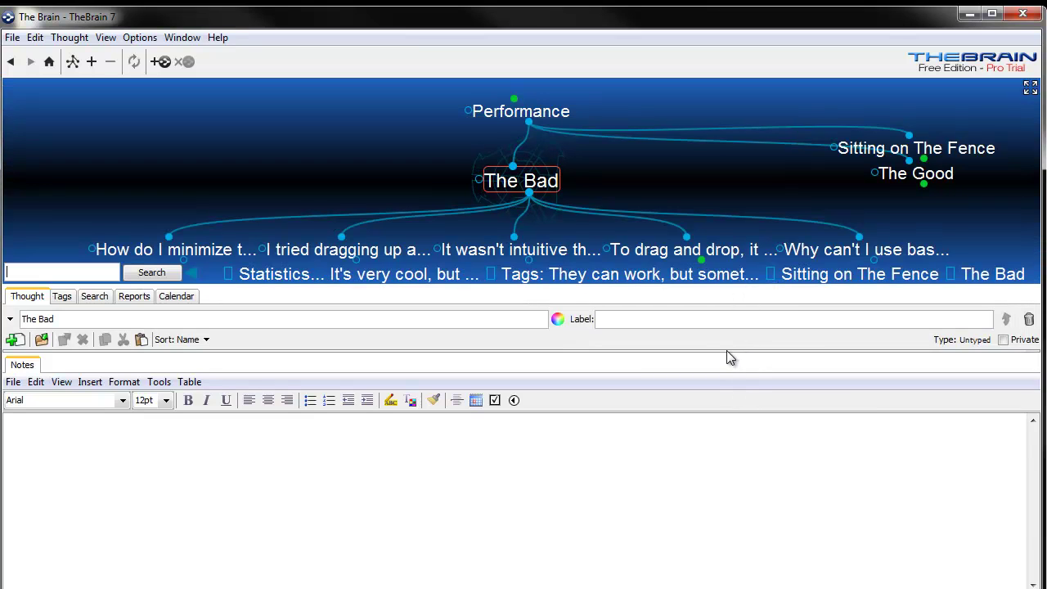
left_click_drag(727, 353, 747, 443)
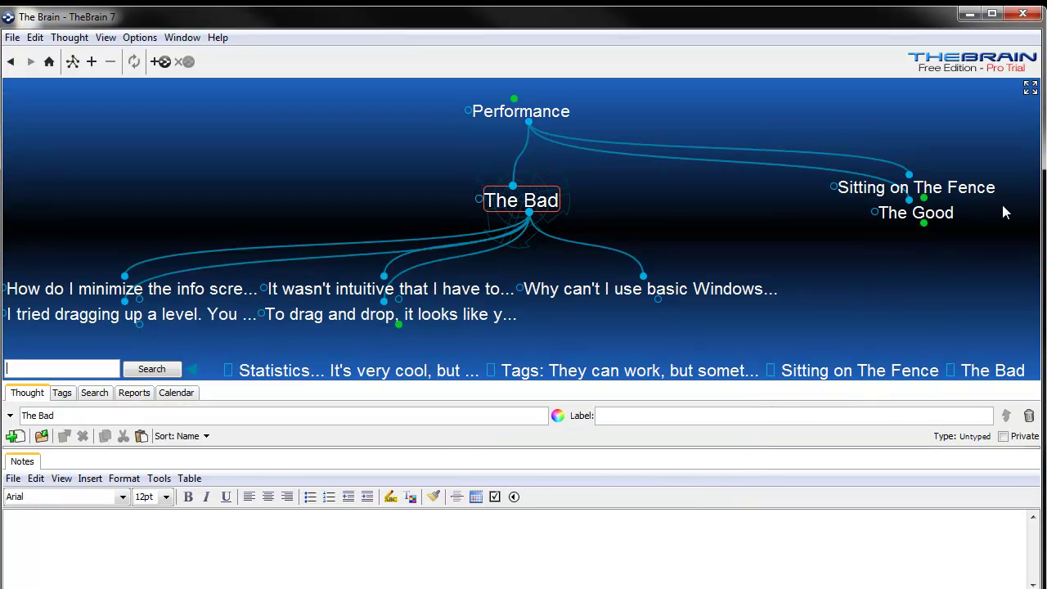
left_click(1030, 90)
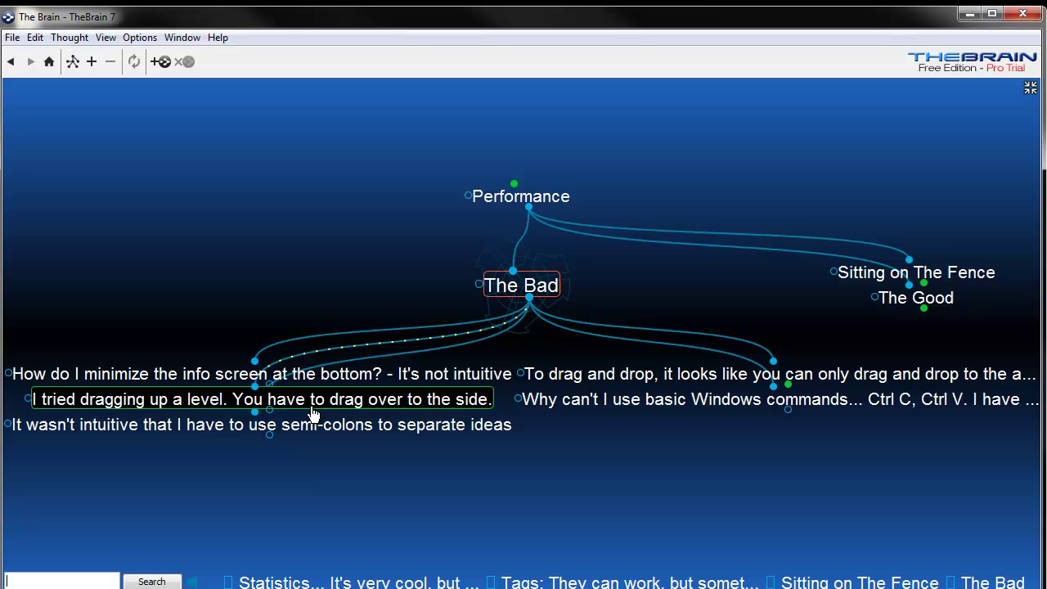
left_click_drag(310, 409, 252, 342)
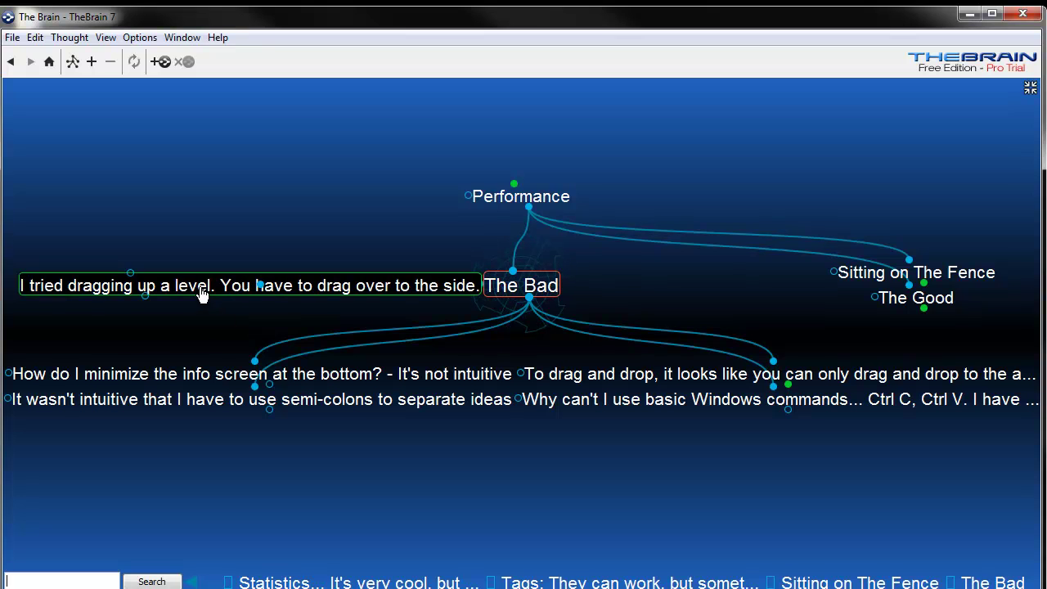
left_click_drag(204, 292, 199, 402)
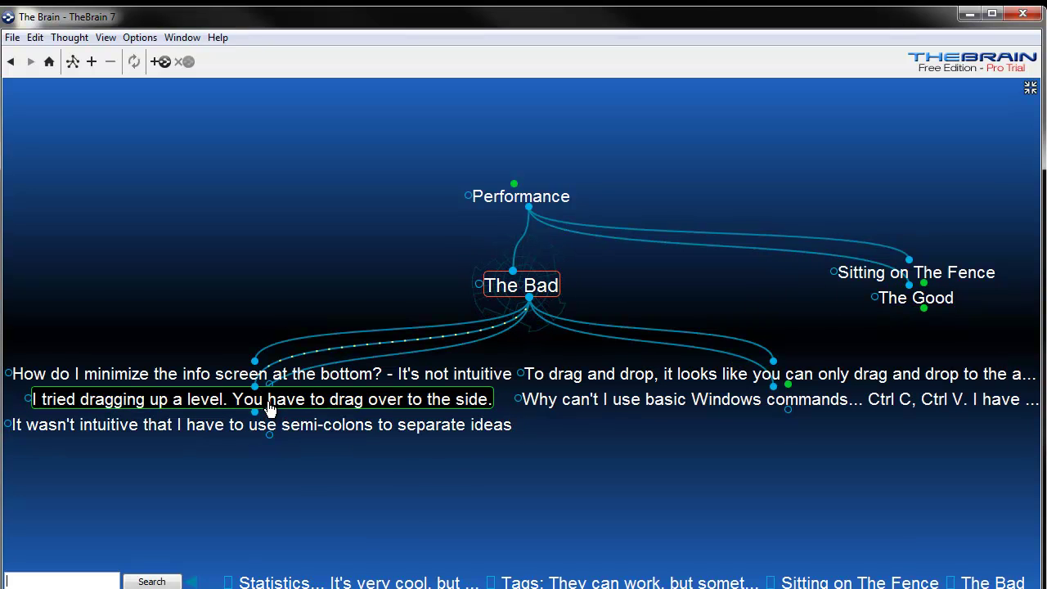
mouse_move(269, 409)
left_mouse_down()
mouse_move(629, 315)
mouse_move(941, 319)
mouse_move(965, 323)
mouse_move(947, 332)
mouse_move(990, 352)
mouse_move(258, 413)
left_mouse_up()
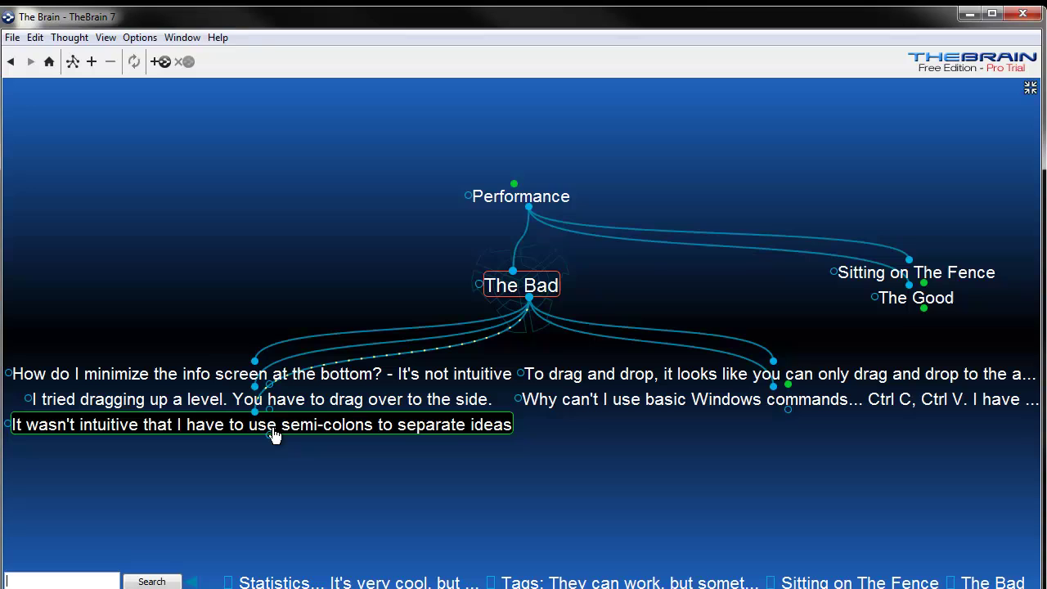
Add child thoughts Idea 1, Idea 2 and Idea 3 to the semi-colons thought, then refocus The Bad
left_click(300, 420)
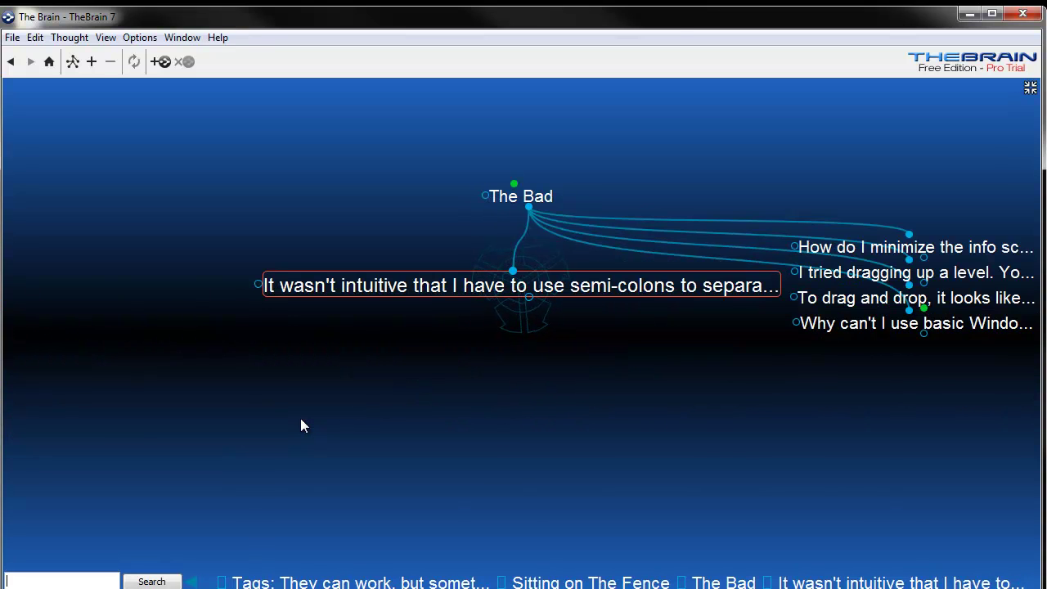
key("Insert")
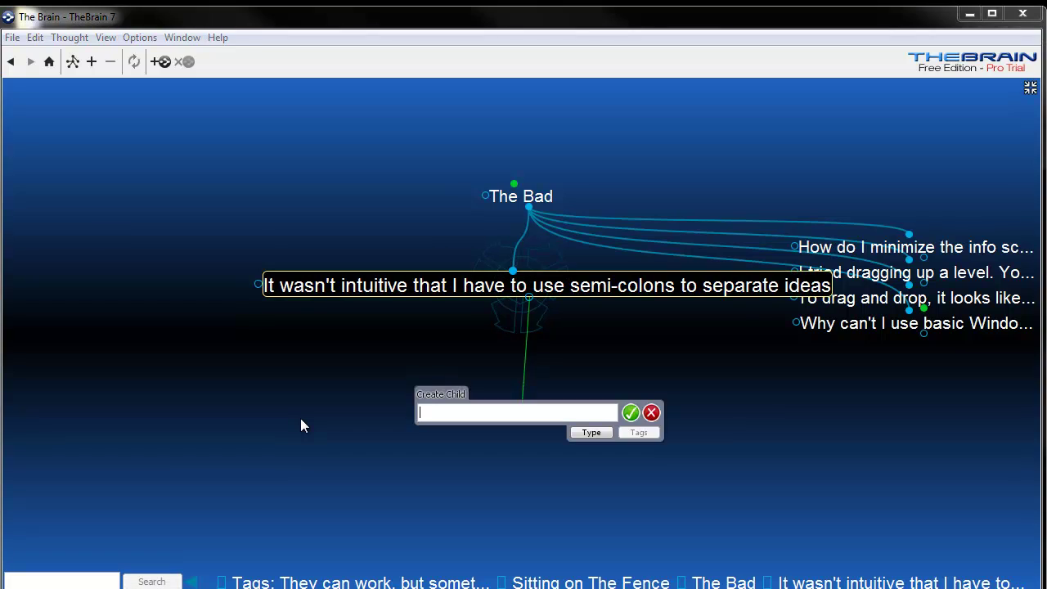
type("idea ")
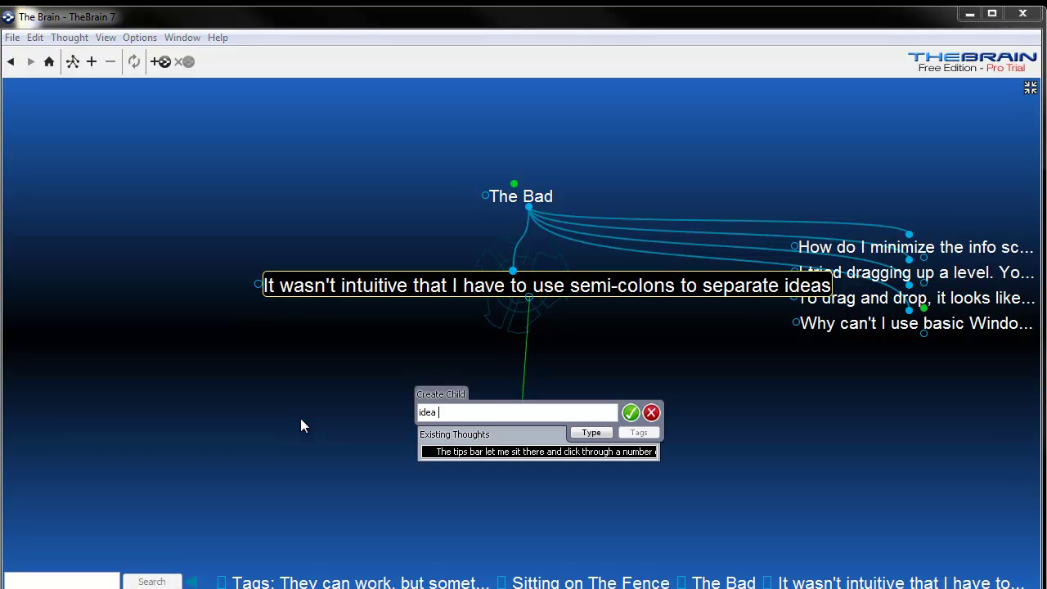
type("1; idae")
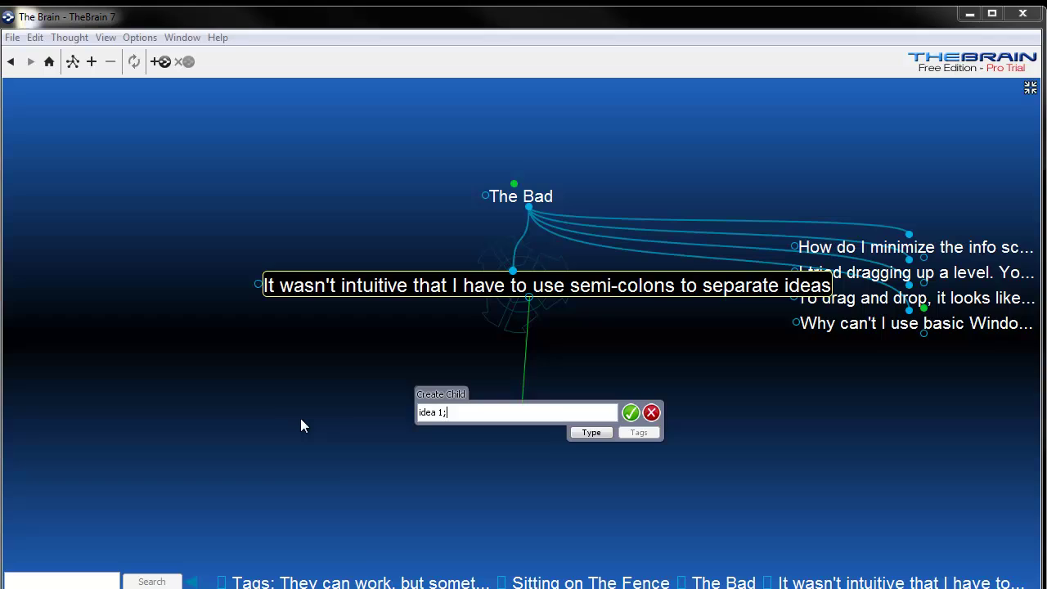
key("BackSpace")
key("BackSpace")
type("ea 2; idea 3")
key("Return")
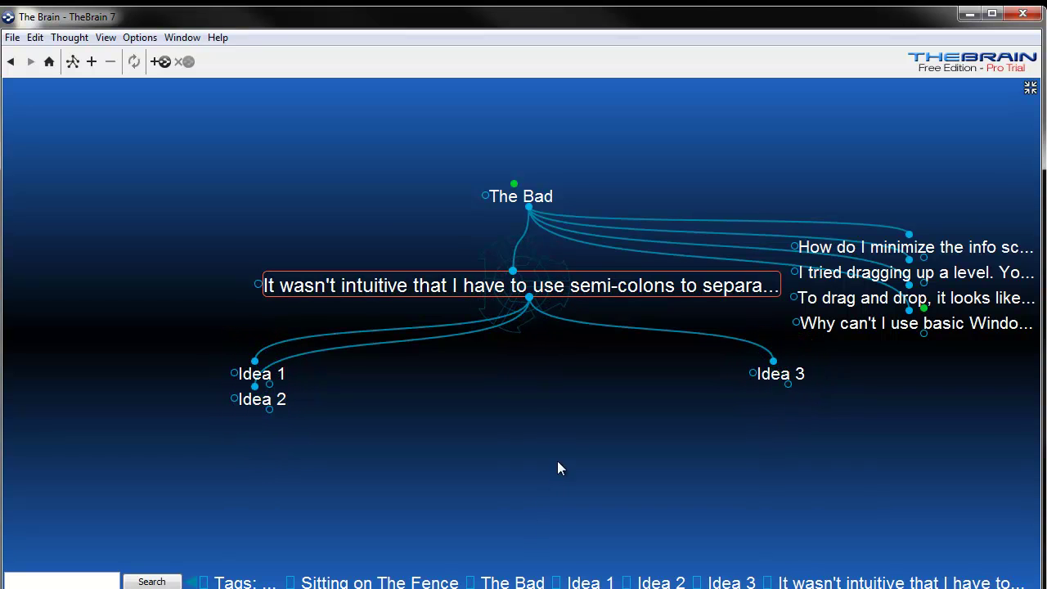
left_click(527, 205)
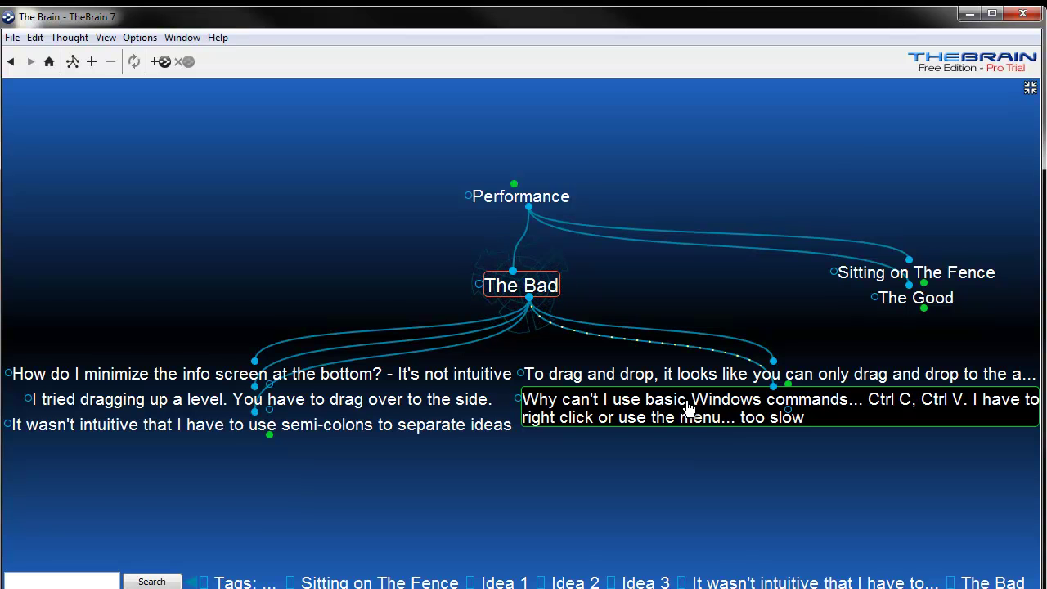
Climb back up through Performance to make The Brain the central thought
left_click(528, 198)
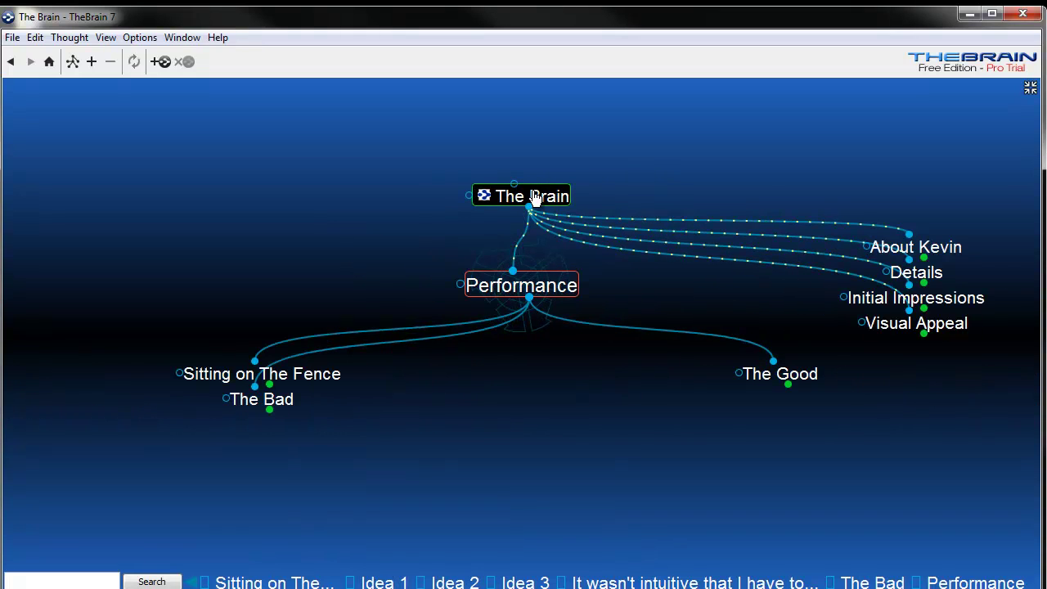
left_click(532, 197)
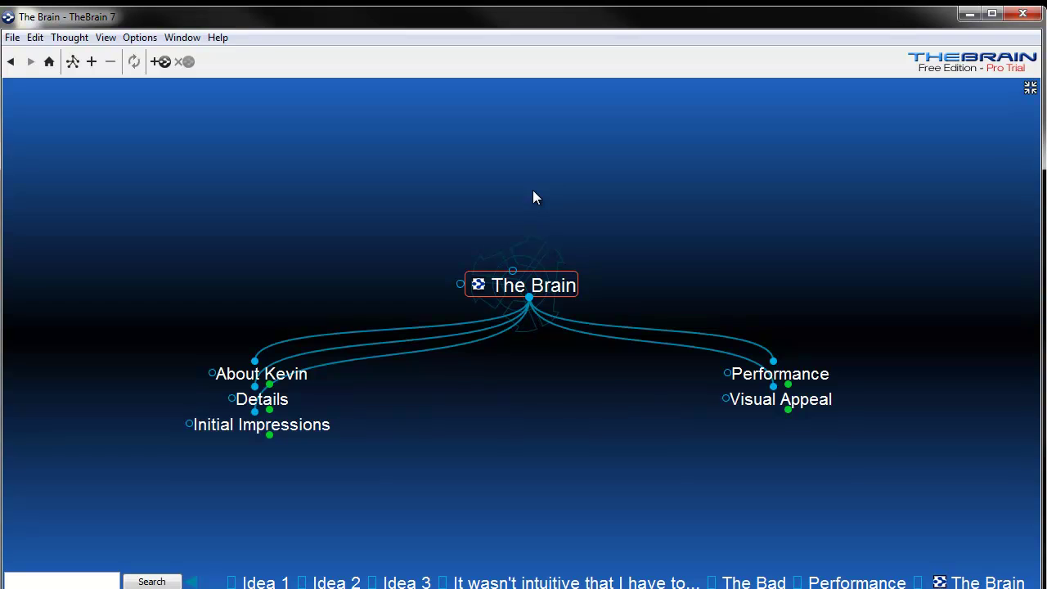